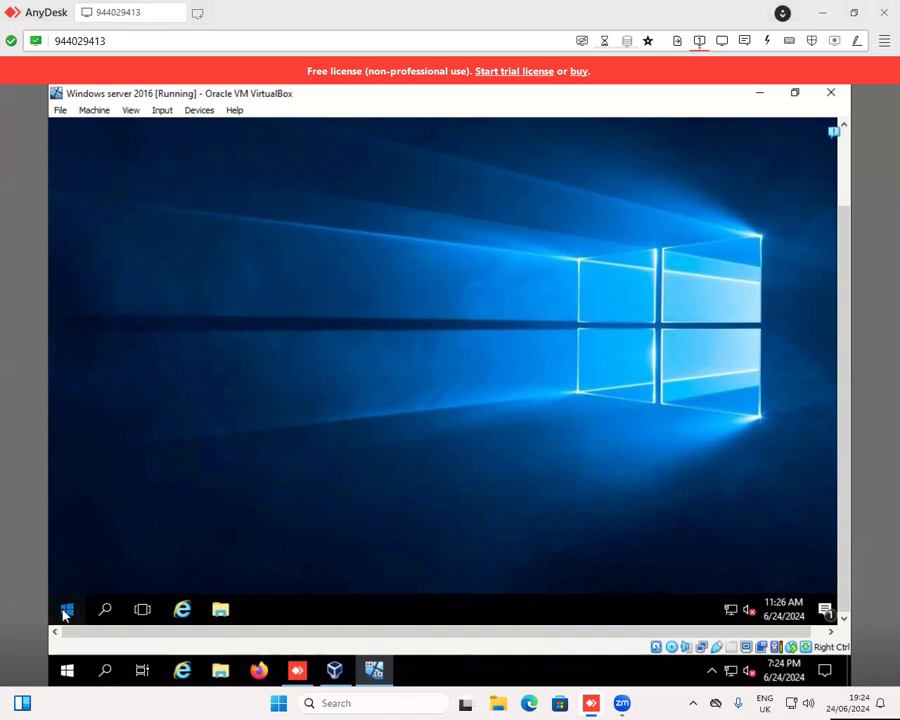
- Open the Internet Protocol Version 4 (TCP/IPv4) properties of the Ethernet connection through Control Panel's network status settings
{"action": "left_click", "coordinate": [65, 610]}
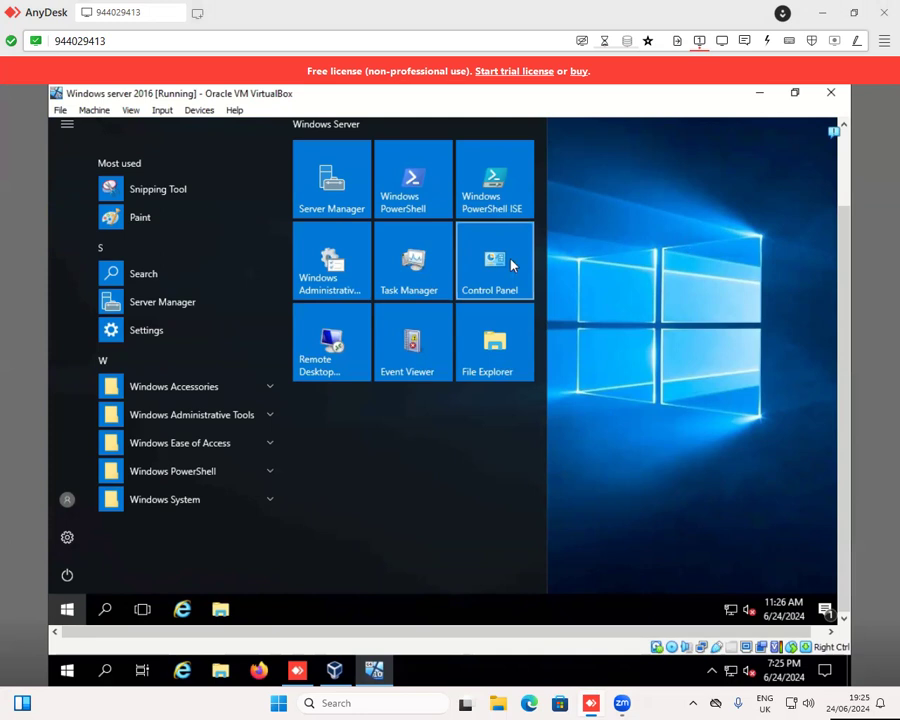
{"action": "left_click", "coordinate": [624, 303]}
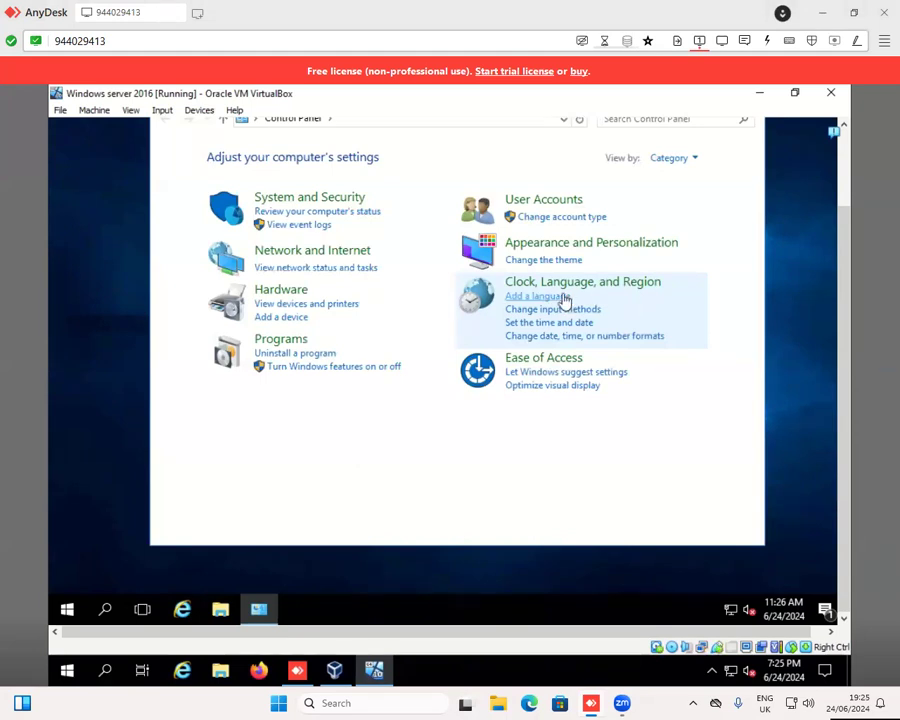
{"action": "left_click", "coordinate": [314, 268]}
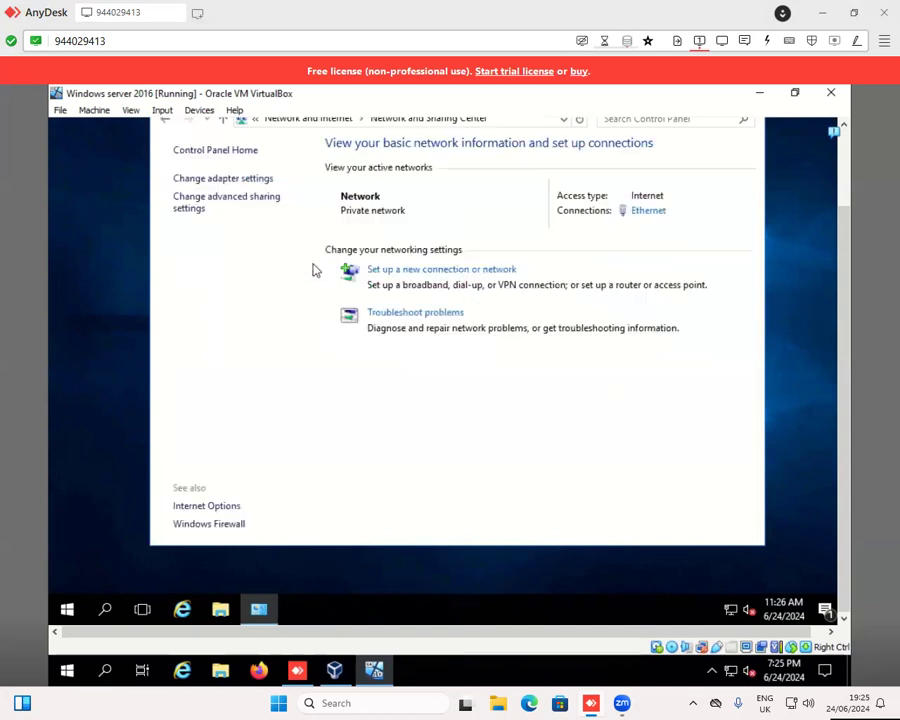
{"action": "left_click", "coordinate": [645, 213]}
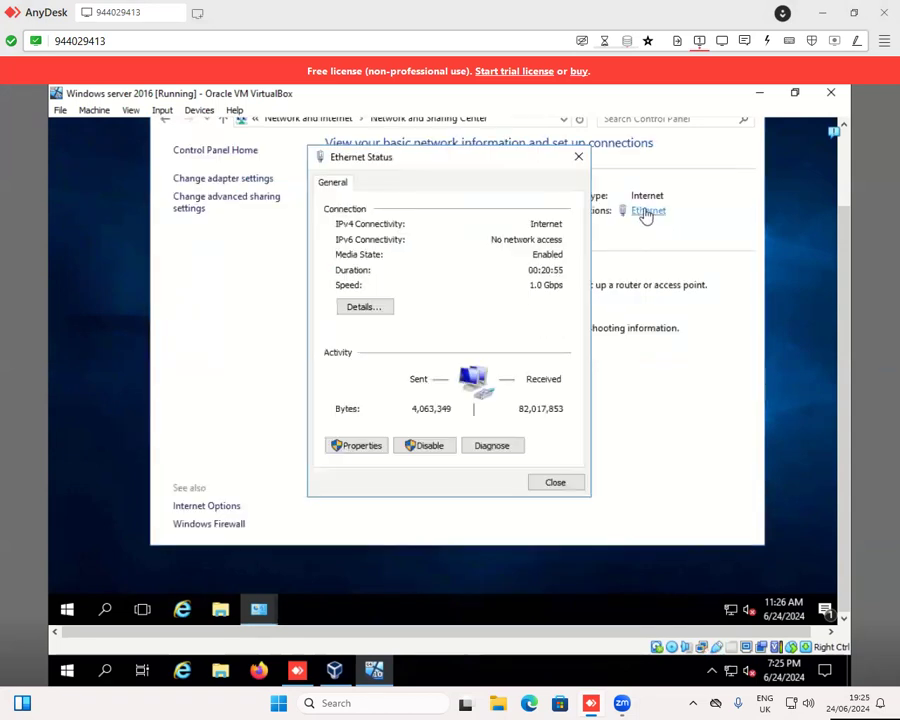
{"action": "left_click", "coordinate": [347, 450]}
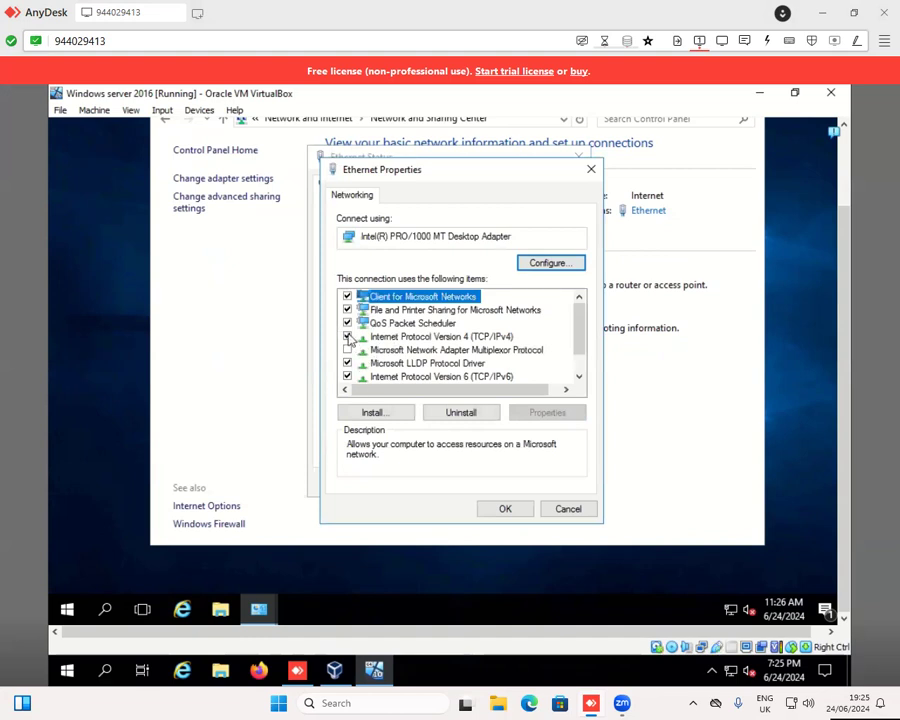
{"action": "left_click", "coordinate": [410, 339]}
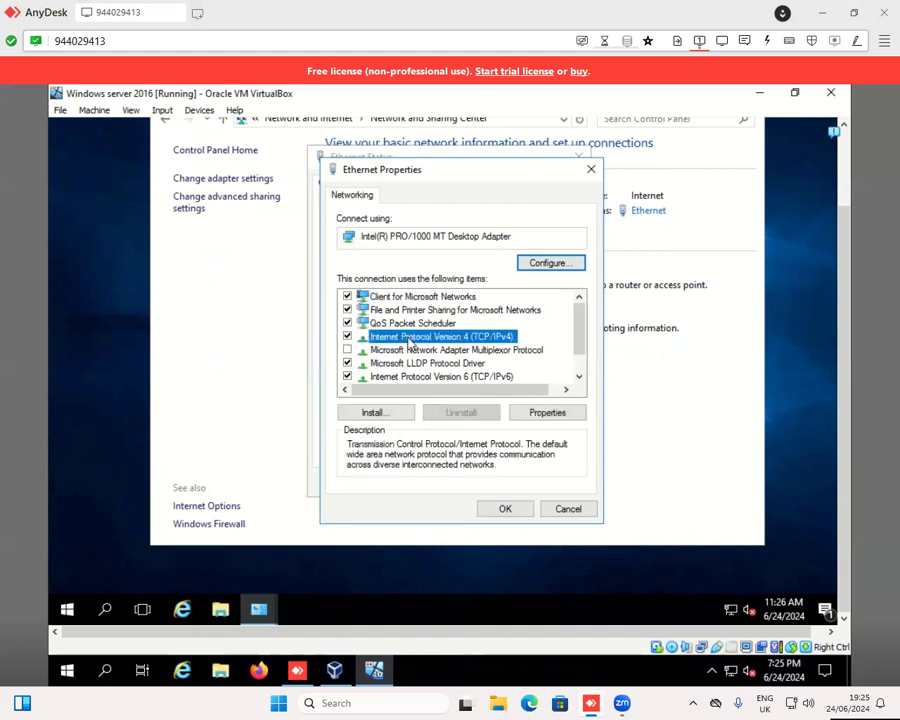
{"action": "left_click", "coordinate": [535, 411]}
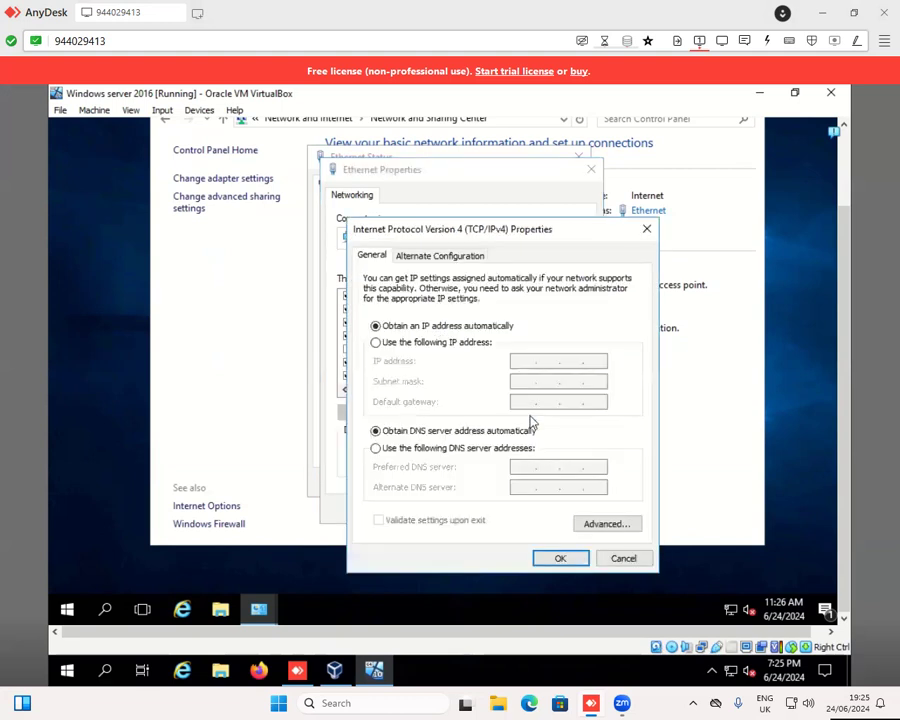
- Assign the static IP address 192.168.0.2 with subnet mask 255.255.255.0 and default gateway 192.168.0.1
{"action": "left_click", "coordinate": [375, 343]}
{"action": "left_click", "coordinate": [524, 360]}
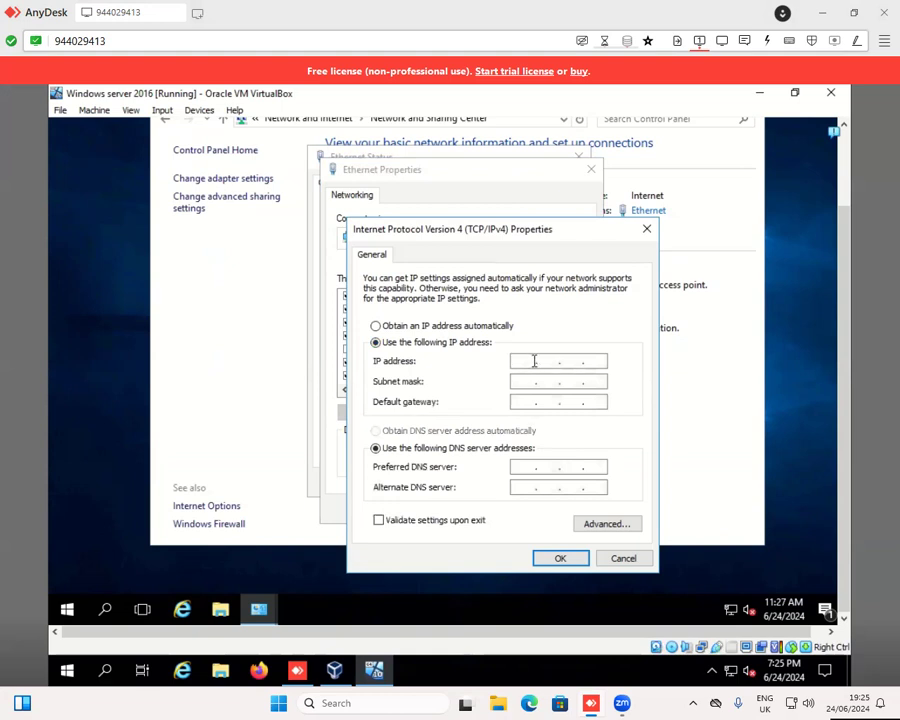
{"action": "type", "text": "192 . 168 . 0 . 2"}
{"action": "left_click", "coordinate": [518, 381]}
{"action": "left_click", "coordinate": [522, 402]}
{"action": "type", "text": "192 . 16"}
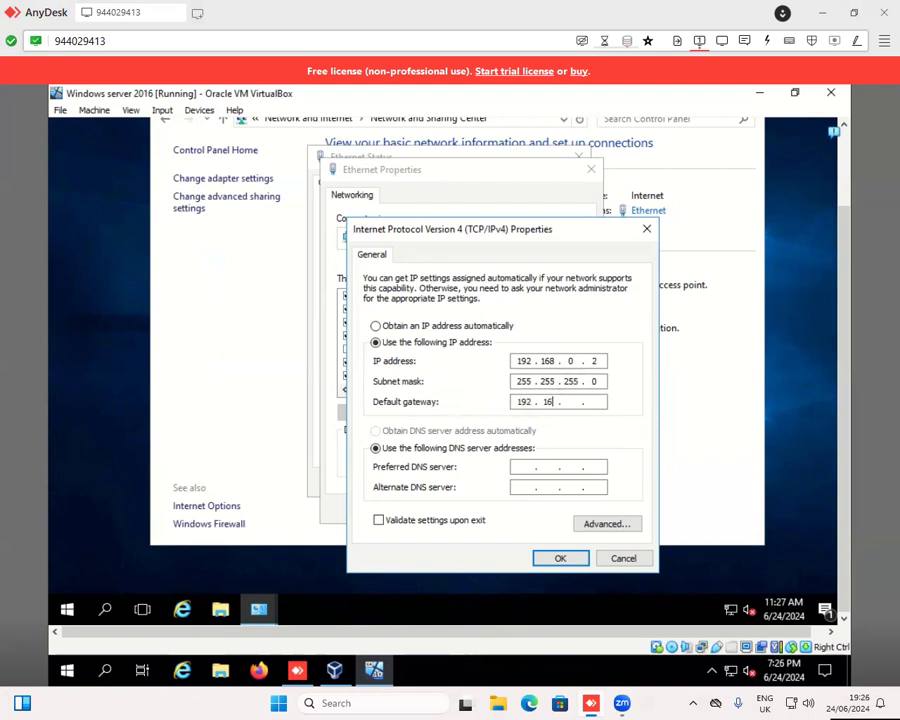
{"action": "type", "text": "8 . 0 ."}
- Set the preferred DNS server to 208.67.222.222 and confirm the IPv4 settings
{"action": "left_click", "coordinate": [526, 467]}
{"action": "type", "text": "208 . 67 .  ."}
{"action": "left_click", "coordinate": [575, 467]}
{"action": "type", "text": "222 . 222"}
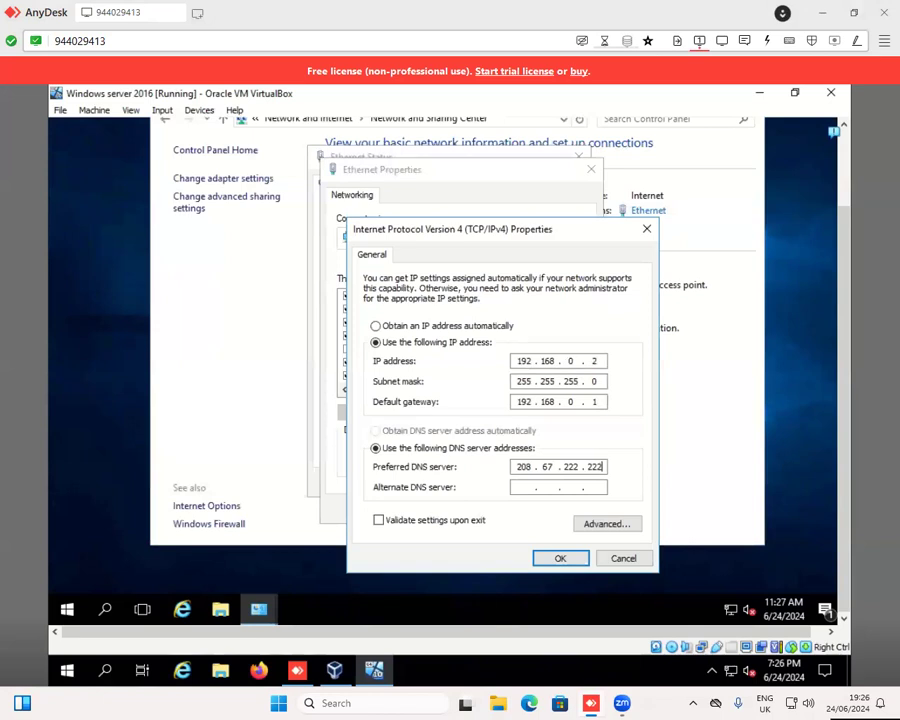
{"action": "left_click", "coordinate": [552, 560]}
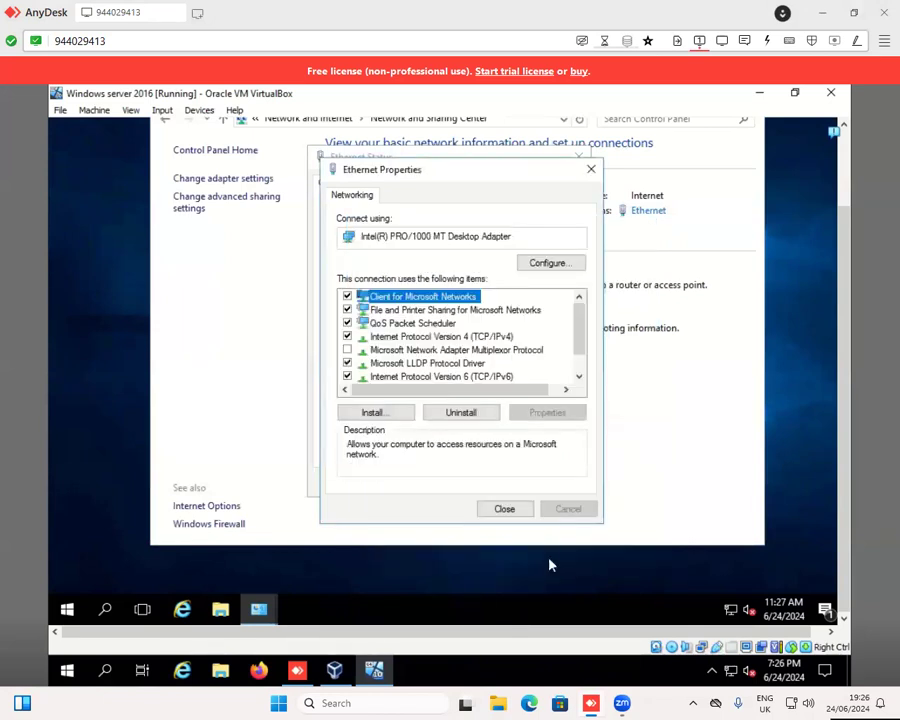
- Close the Ethernet properties and status dialogs and the Network and Sharing Center
{"action": "left_click", "coordinate": [506, 508]}
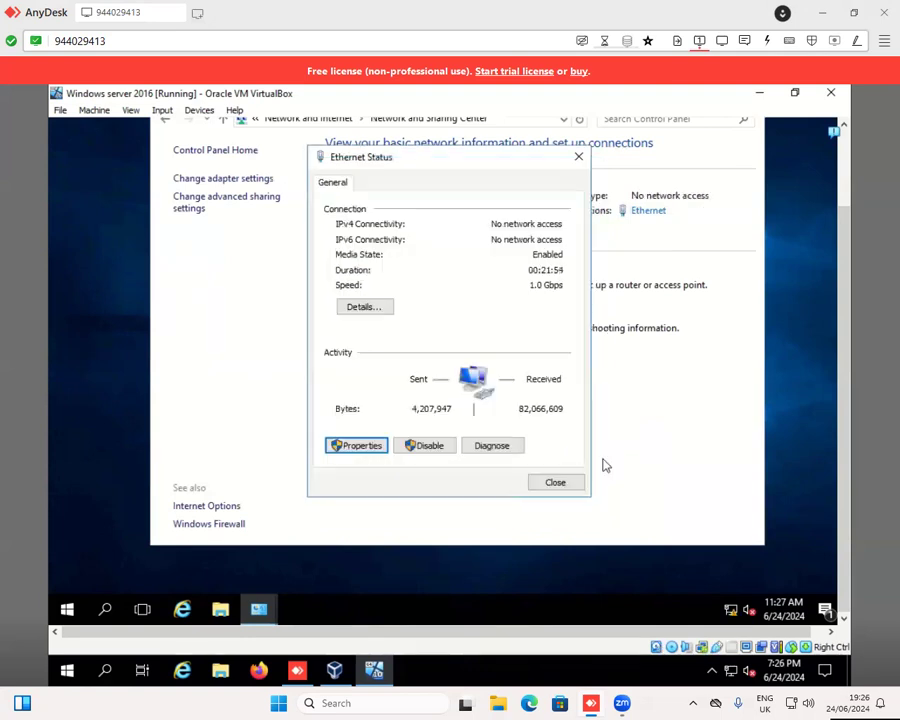
{"action": "left_click", "coordinate": [557, 489]}
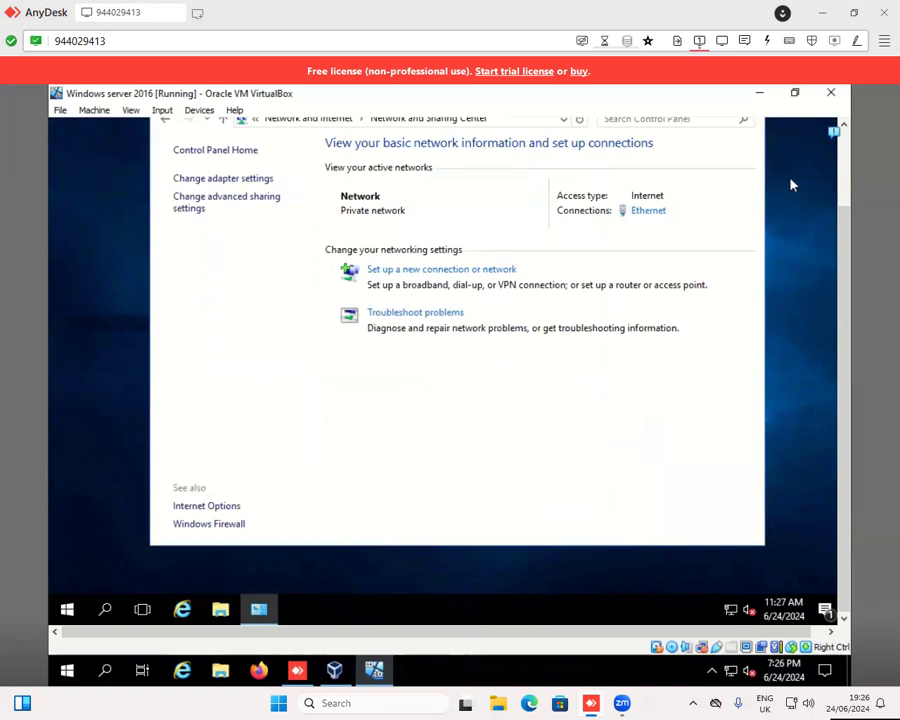
{"action": "left_click_drag", "start_coordinate": [850, 226], "coordinate": [848, 186]}
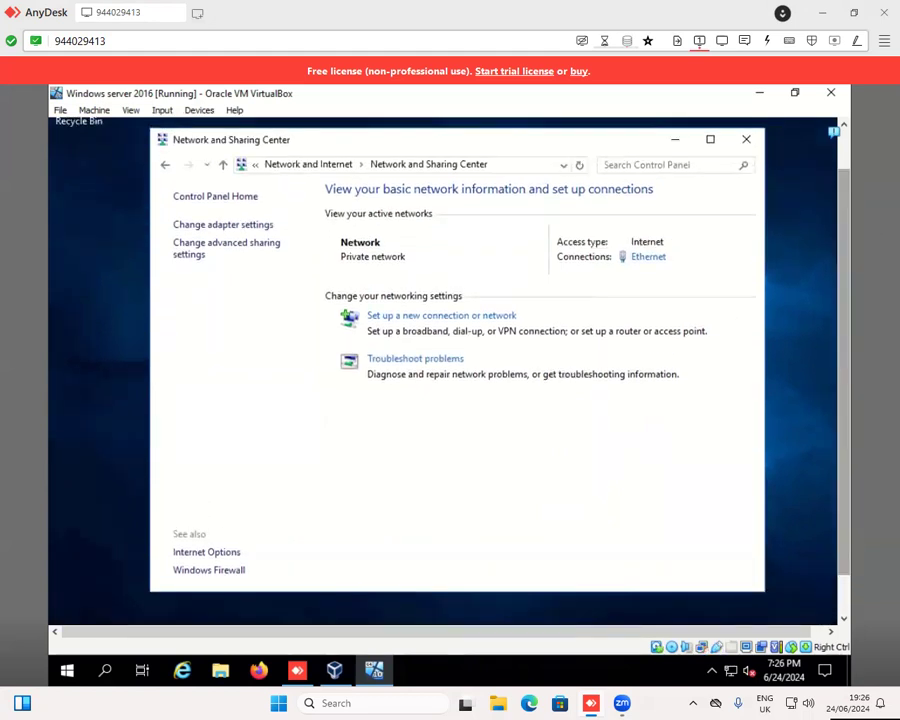
{"action": "left_click", "coordinate": [748, 150]}
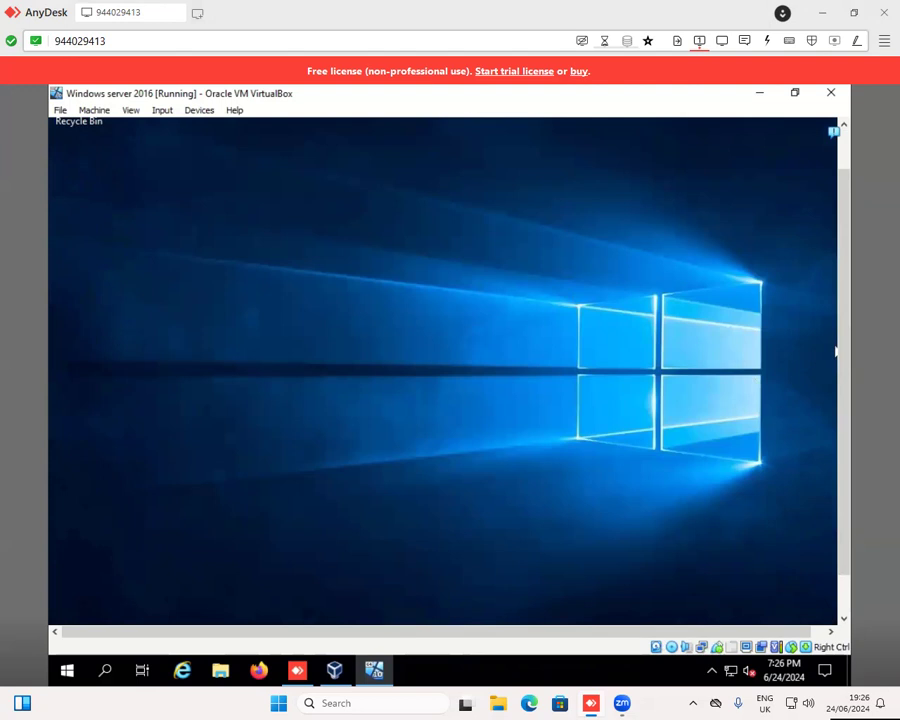
- Open the properties of This PC from File Explorer and bring up the advanced system settings
{"action": "left_click_drag", "start_coordinate": [843, 379], "coordinate": [852, 467]}
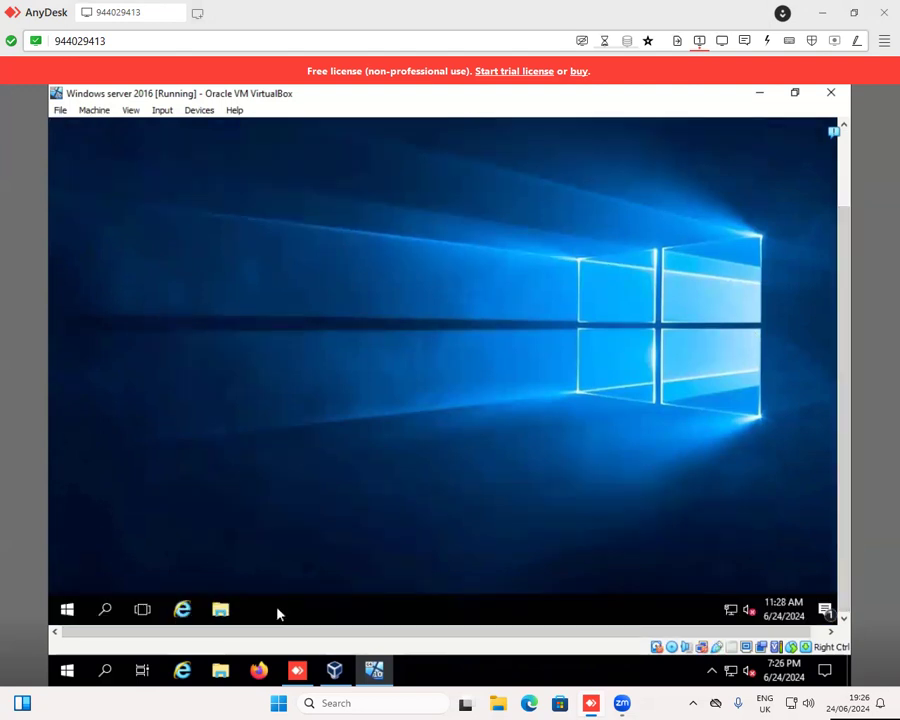
{"action": "left_click", "coordinate": [215, 612]}
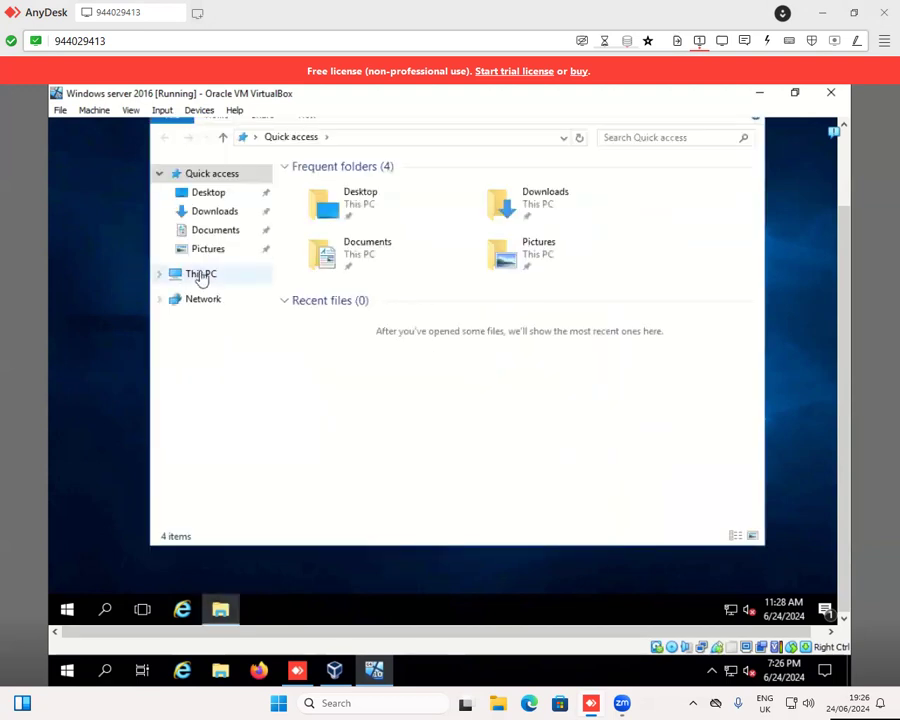
{"action": "left_click", "coordinate": [212, 283]}
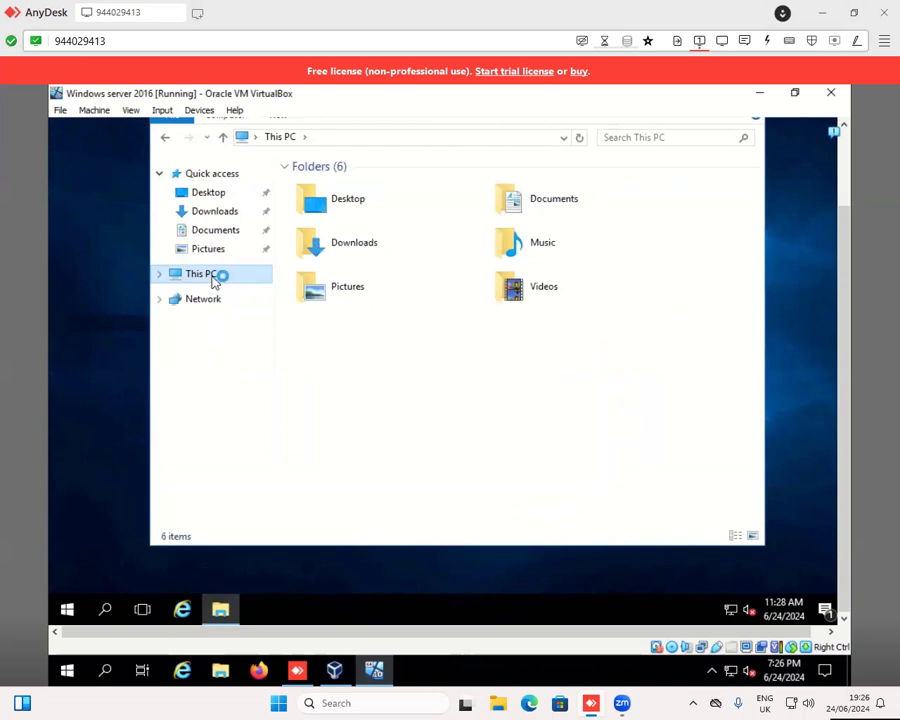
{"action": "right_click", "coordinate": [213, 282]}
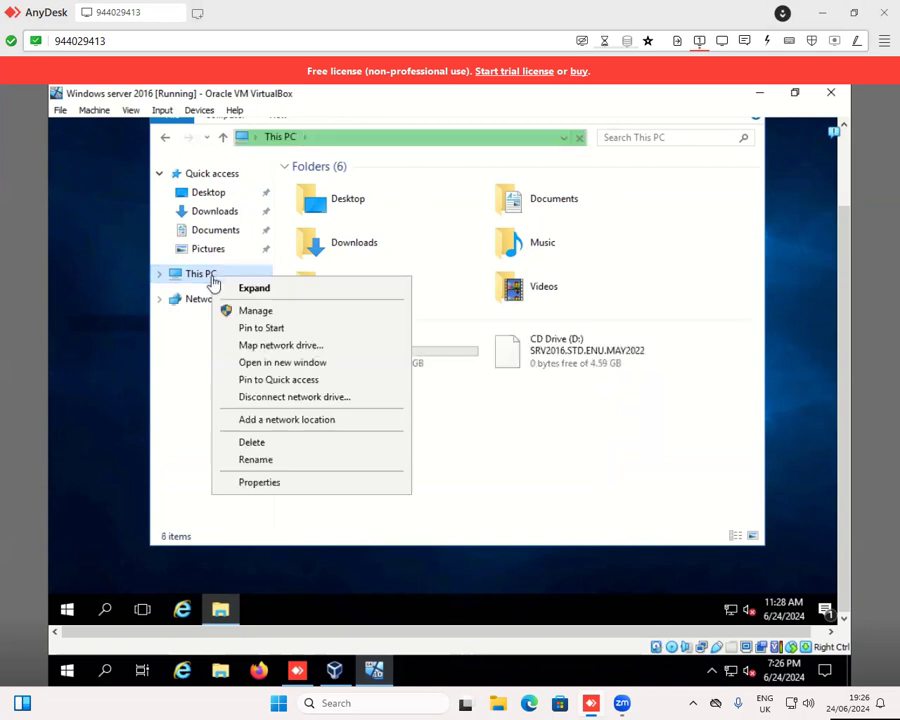
{"action": "left_click", "coordinate": [268, 484]}
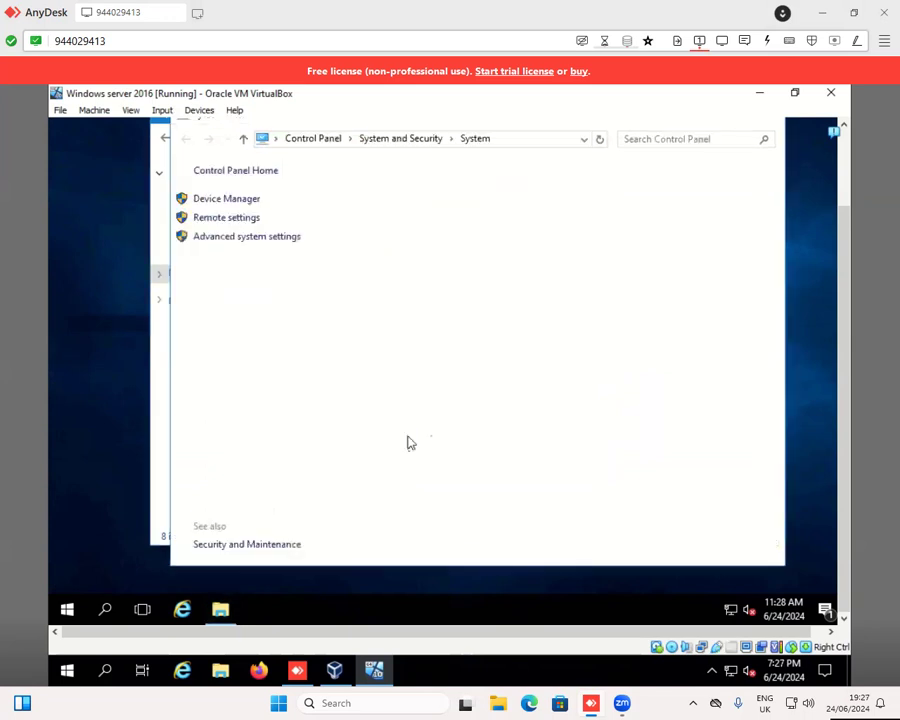
{"action": "left_click", "coordinate": [243, 240]}
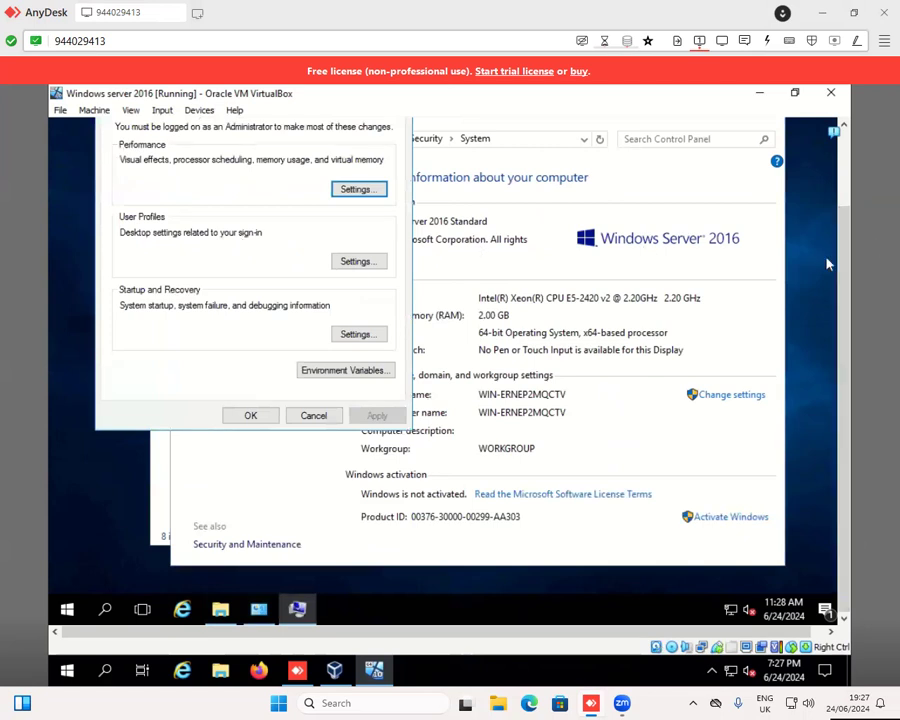
- Set the computer description to Server4 in System Properties and apply the change
{"action": "scroll", "coordinate": [848, 244], "scroll_direction": "up", "scroll_amount": 2}
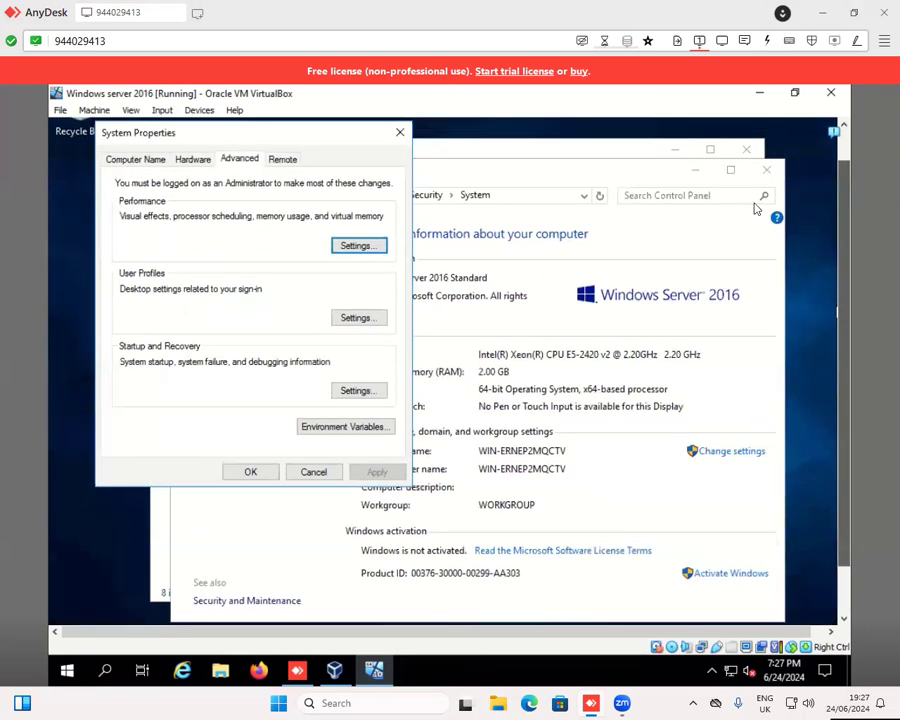
{"action": "left_click", "coordinate": [121, 160]}
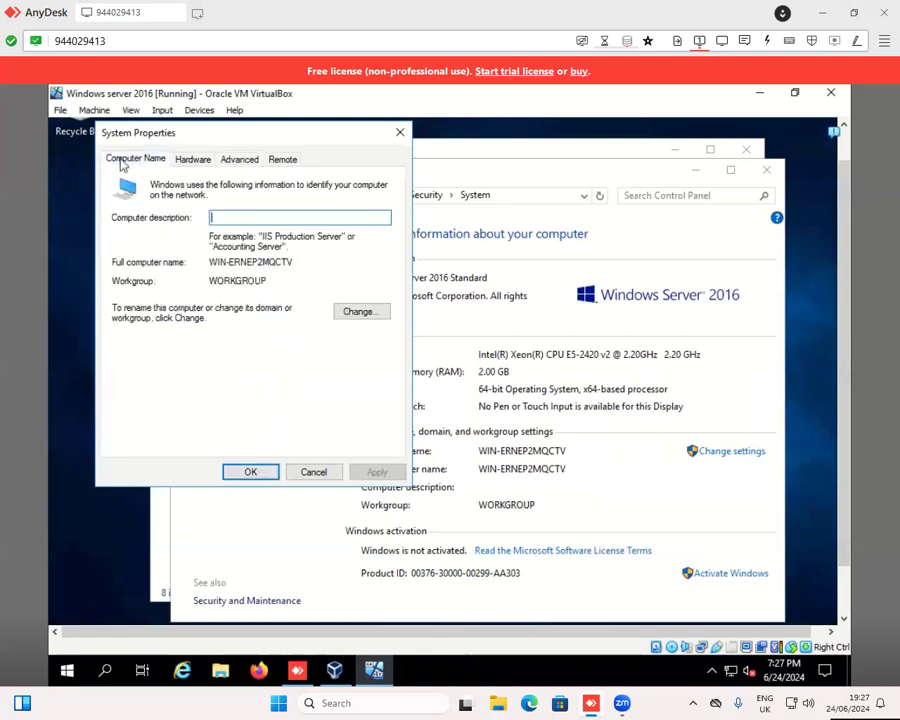
{"action": "left_click", "coordinate": [235, 217]}
{"action": "type", "text": "Serv"}
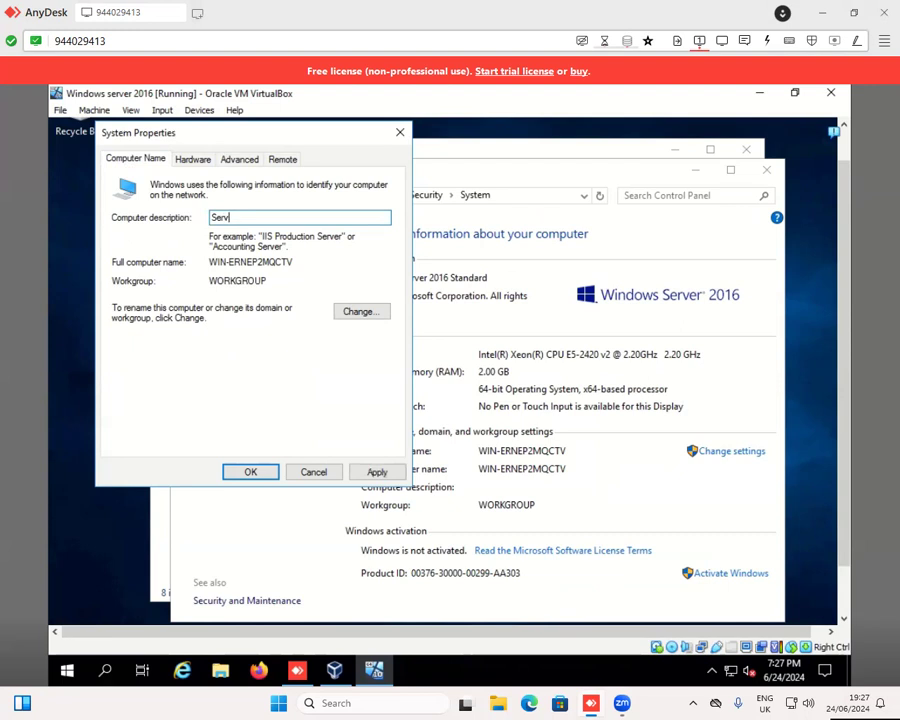
{"action": "type", "text": "er4"}
{"action": "left_click", "coordinate": [383, 474]}
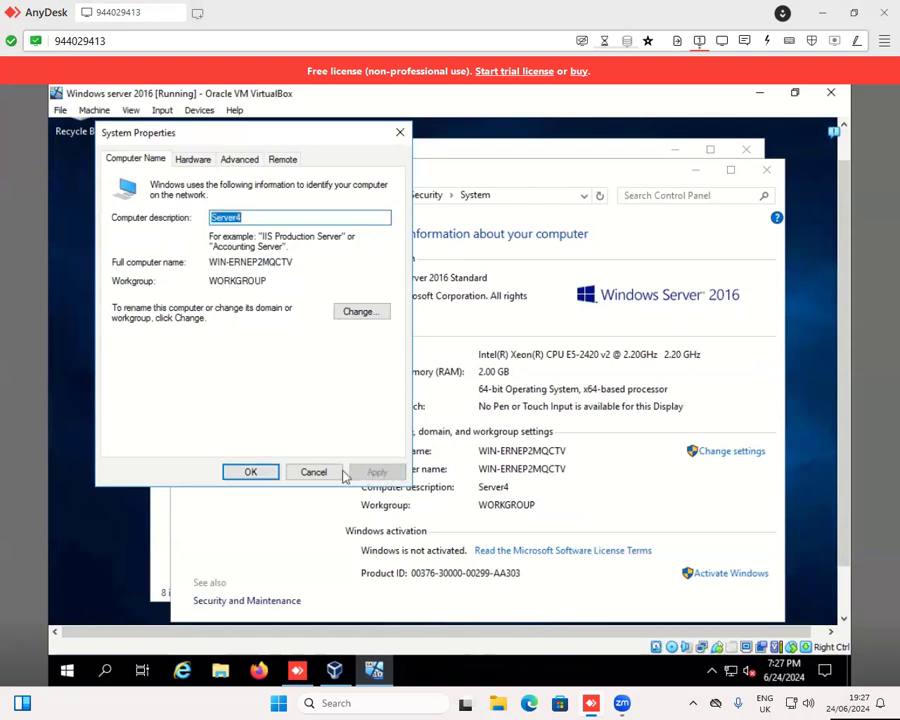
{"action": "left_click", "coordinate": [251, 472]}
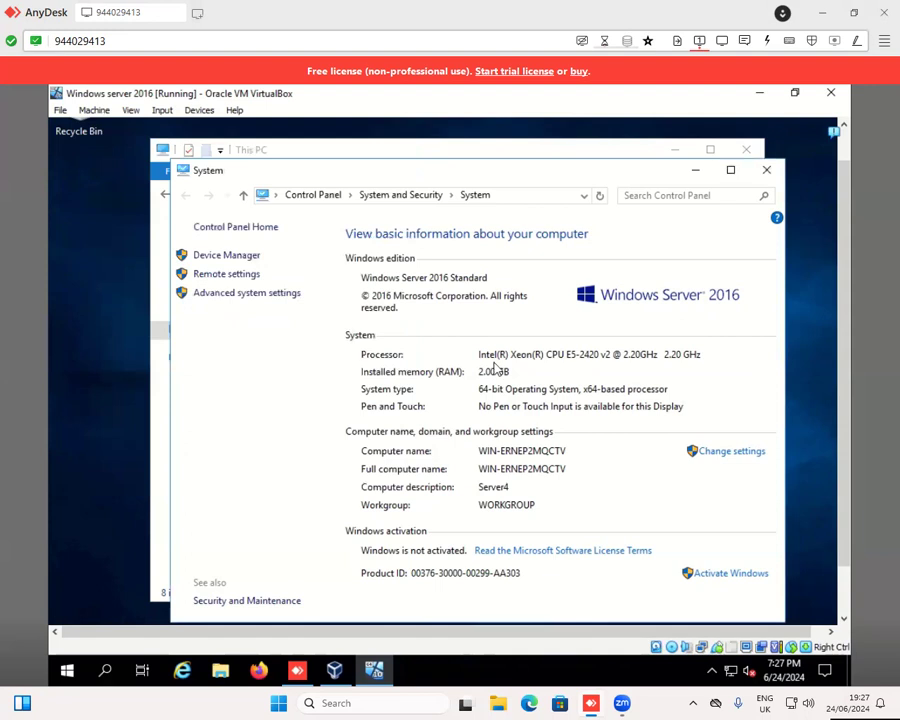
- Reopen System Properties and rename the computer to Server4, keeping its workgroup membership
{"action": "left_click", "coordinate": [250, 293]}
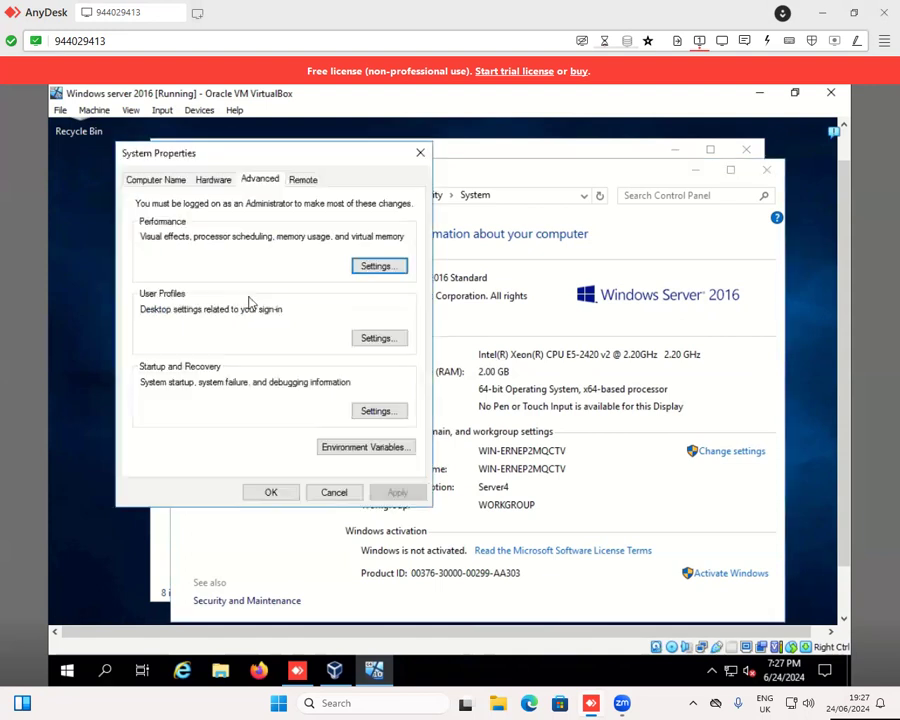
{"action": "left_click", "coordinate": [176, 181]}
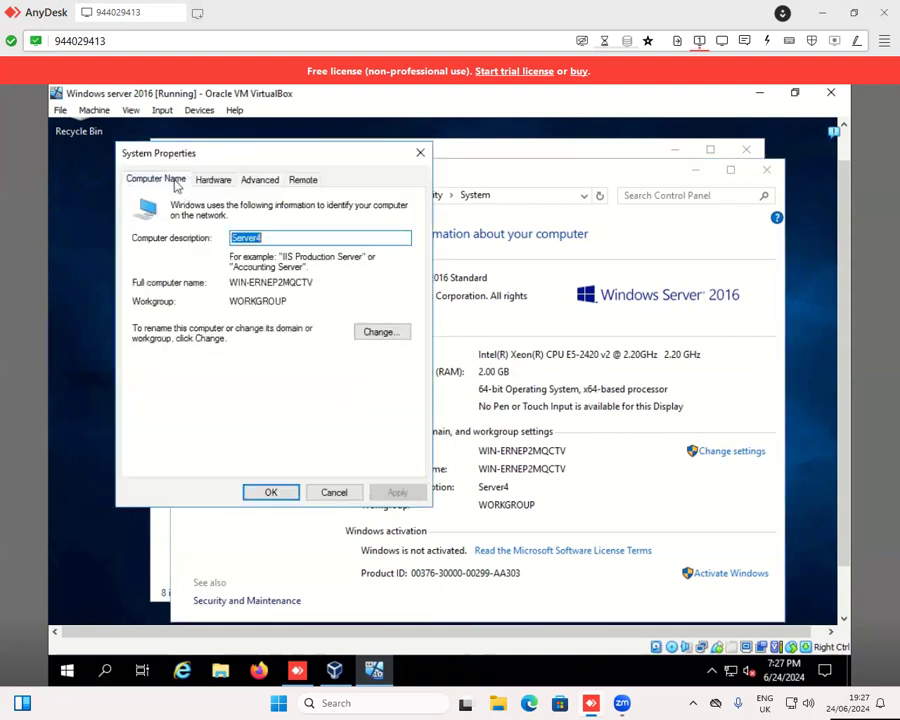
{"action": "left_click", "coordinate": [383, 331]}
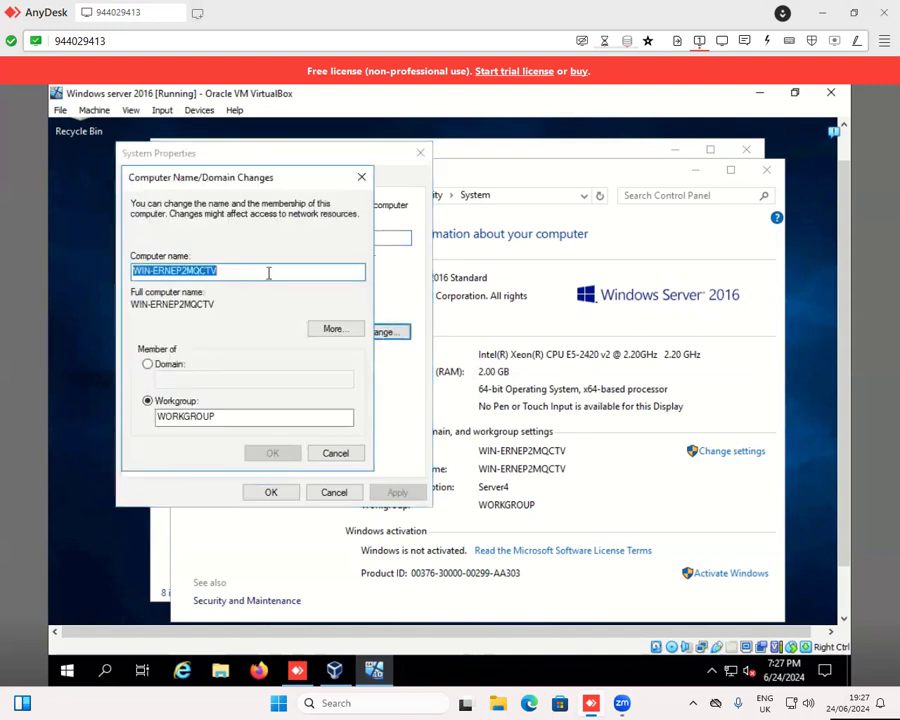
{"action": "key", "text": "BackSpace"}
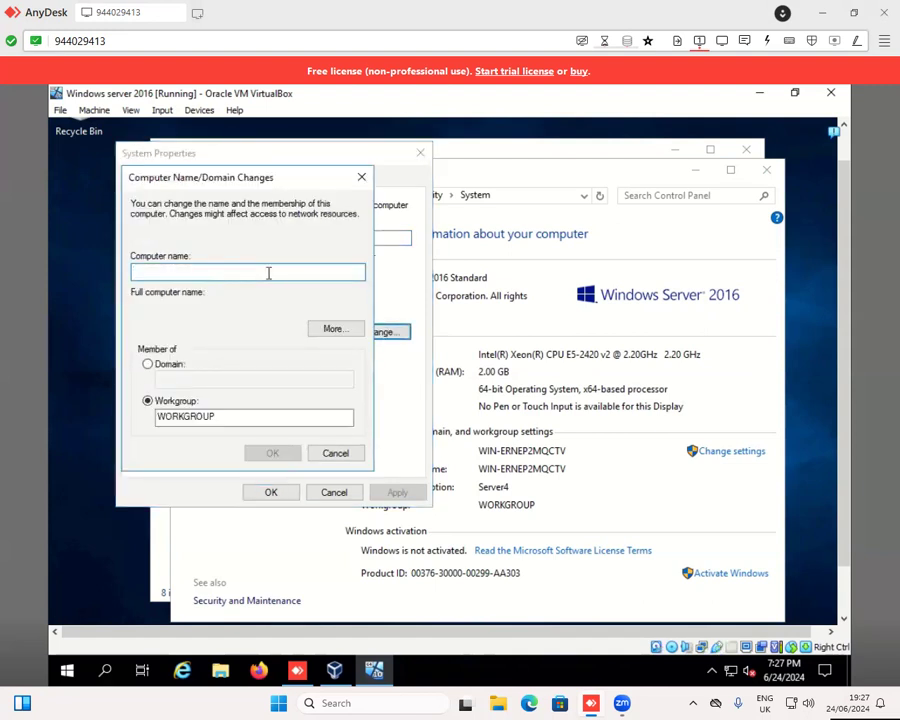
{"action": "type", "text": "Server4"}
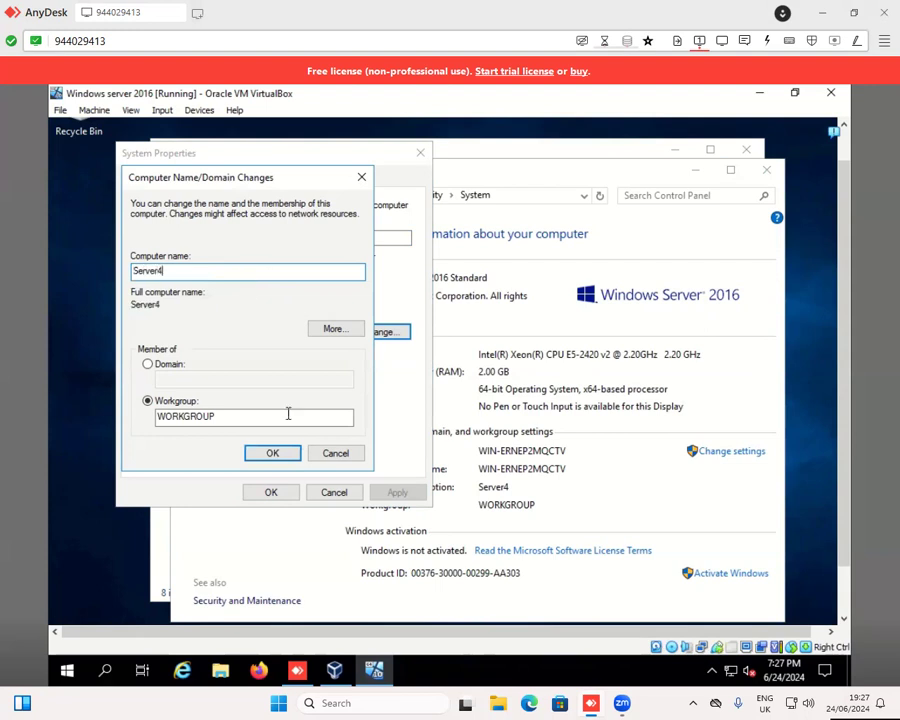
{"action": "left_click", "coordinate": [290, 455]}
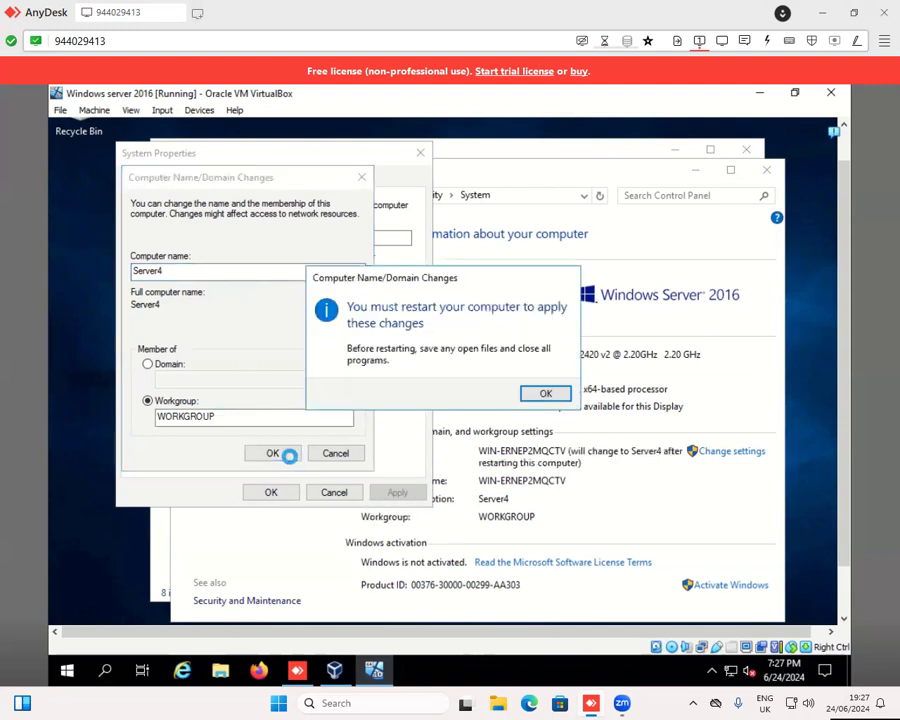
- Acknowledge the restart notice, close System Properties and restart the server immediately
{"action": "left_click", "coordinate": [545, 393]}
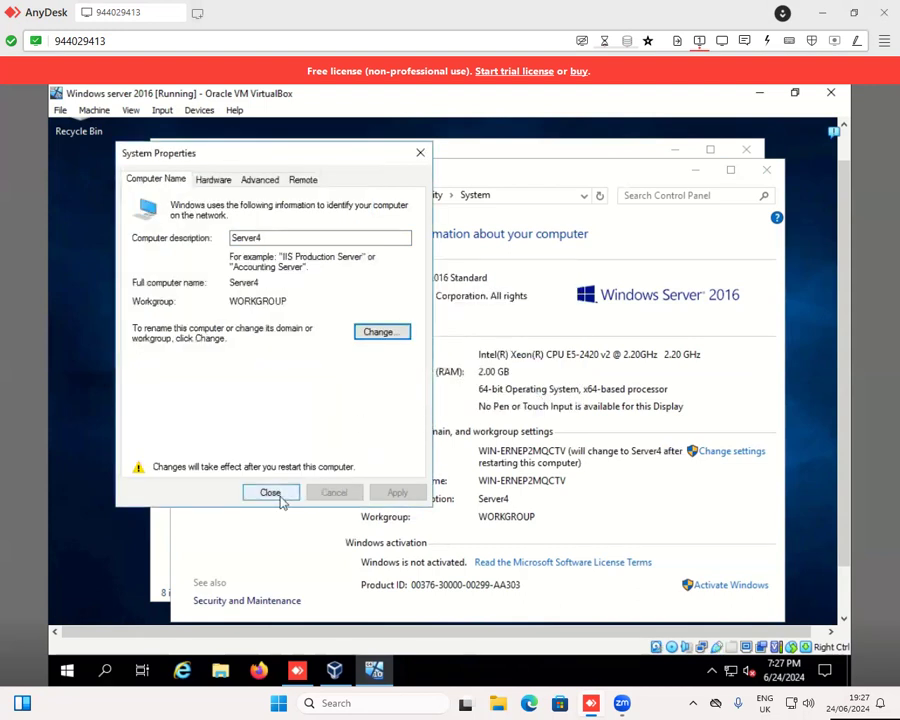
{"action": "left_click", "coordinate": [279, 497]}
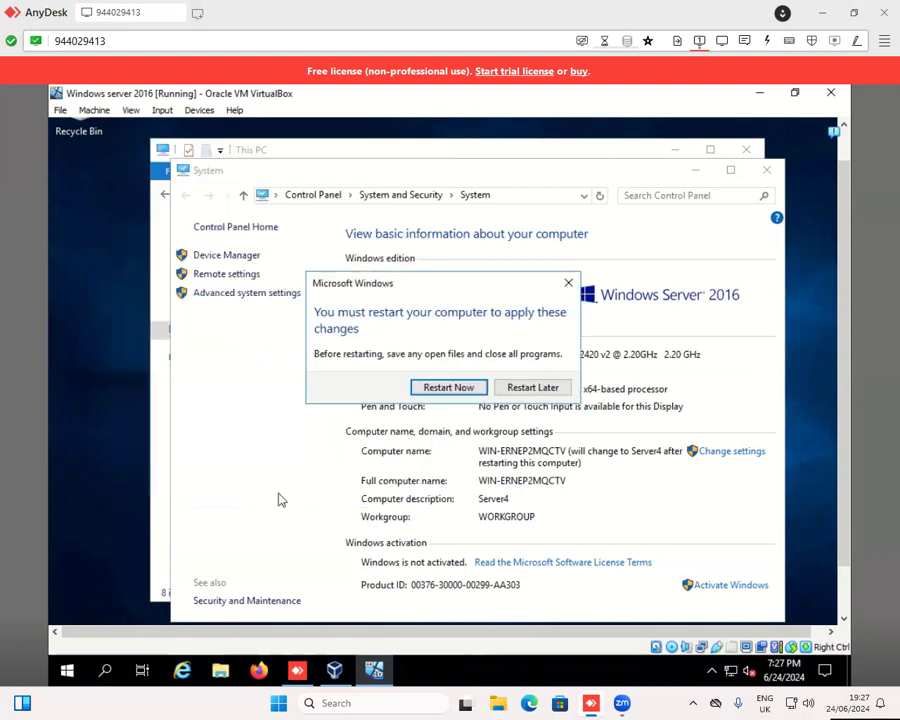
{"action": "left_click", "coordinate": [447, 390]}
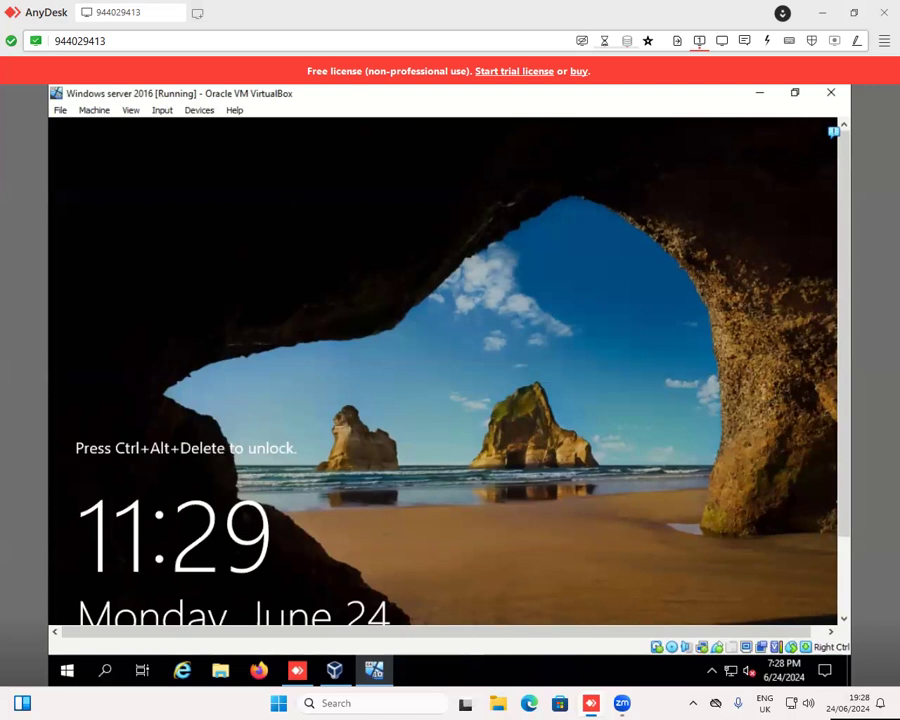
- Send Ctrl-Alt-Del to the virtual machine to unlock it and sign in as Administrator with the account password
{"action": "left_click_drag", "start_coordinate": [843, 450], "coordinate": [846, 514]}
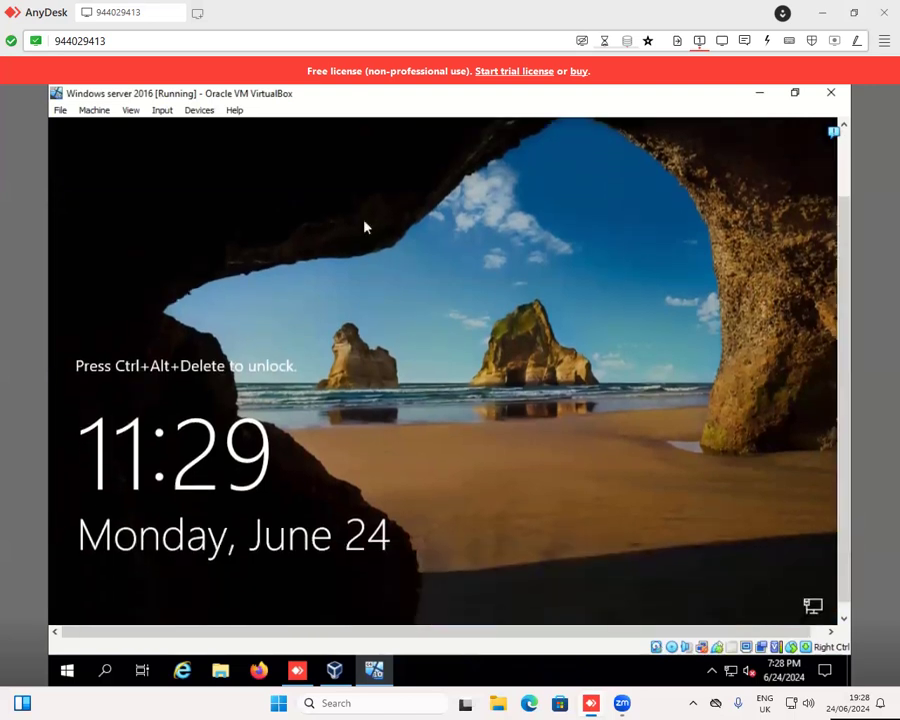
{"action": "left_click", "coordinate": [162, 111]}
{"action": "mouse_move", "coordinate": [178, 130]}
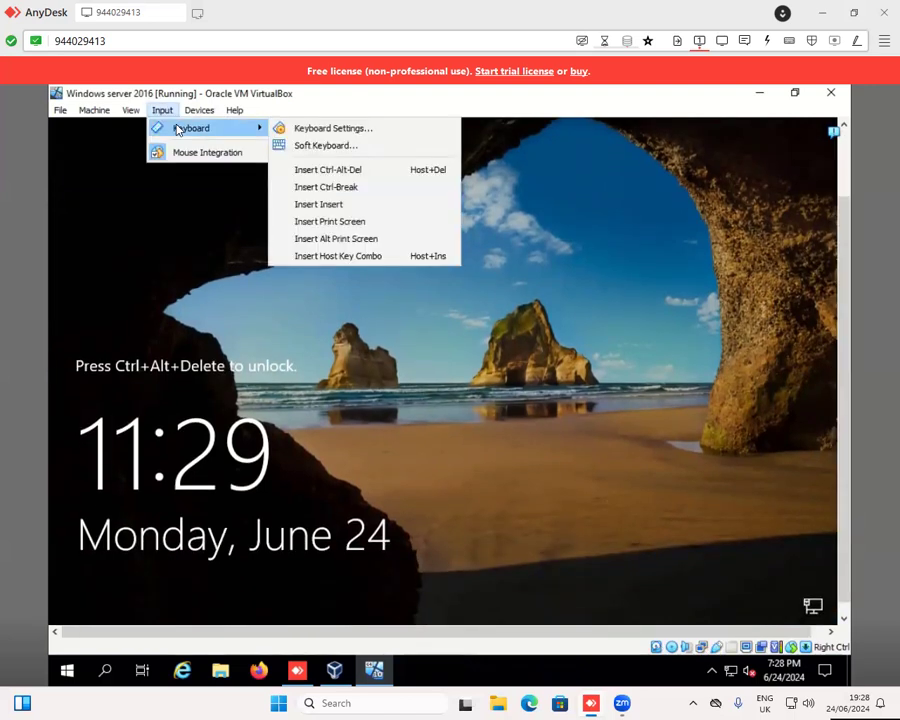
{"action": "left_click", "coordinate": [318, 170]}
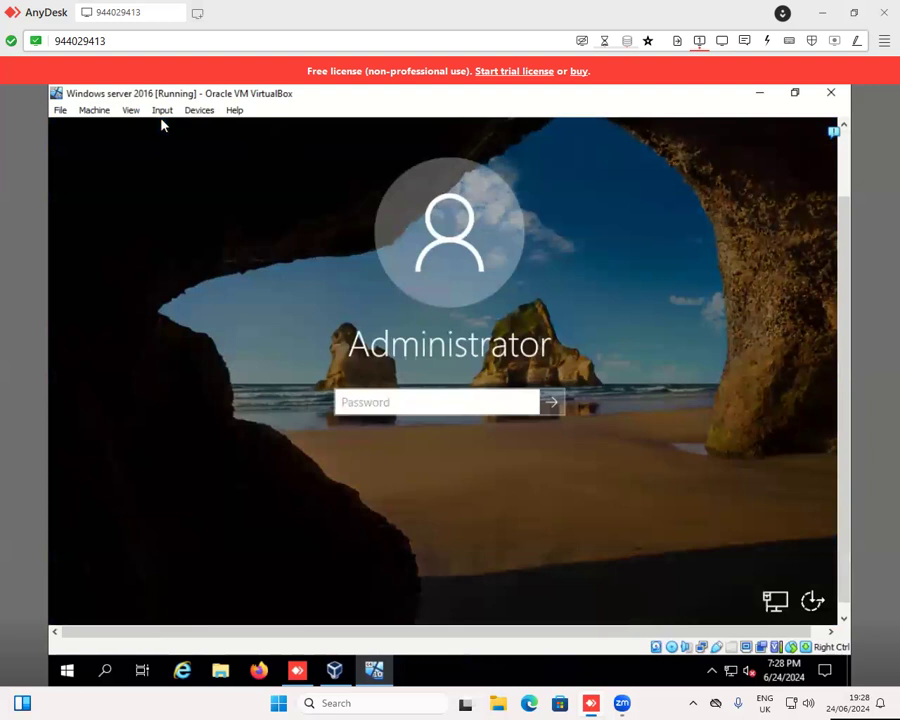
{"action": "type", "text": "•••••••••••"}
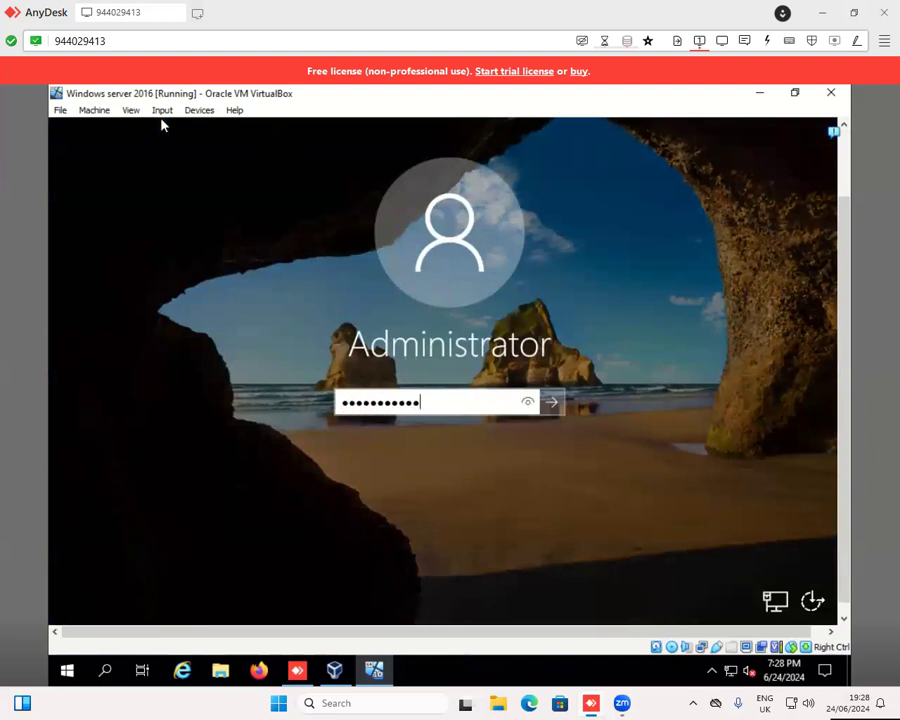
{"action": "key", "text": "Return"}
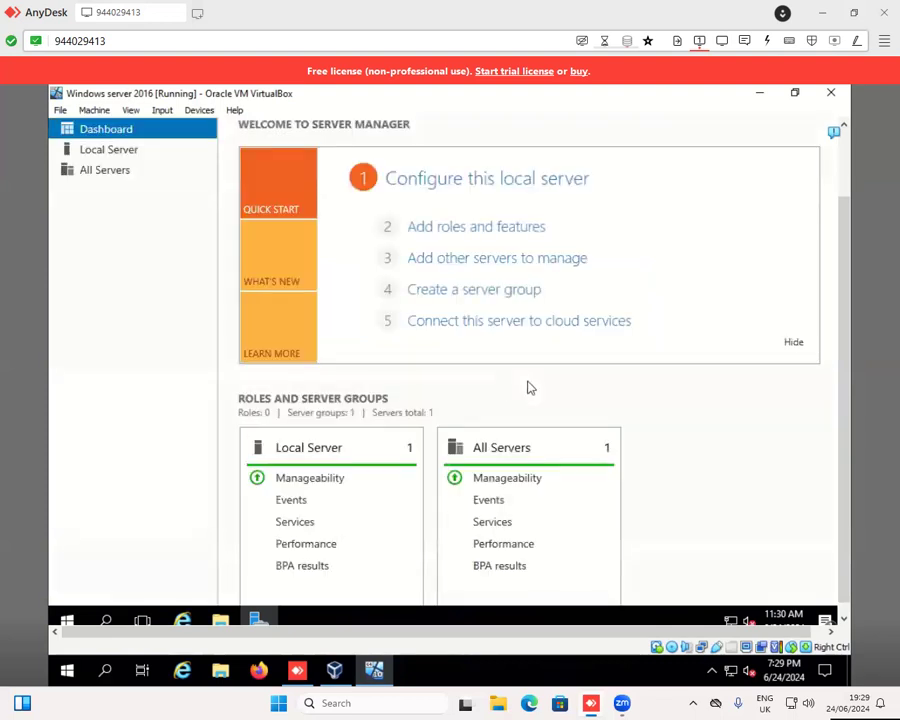
- Start the Add Roles and Features Wizard and choose role-based or feature-based installation on Server4 from the server pool
{"action": "left_click", "coordinate": [508, 227]}
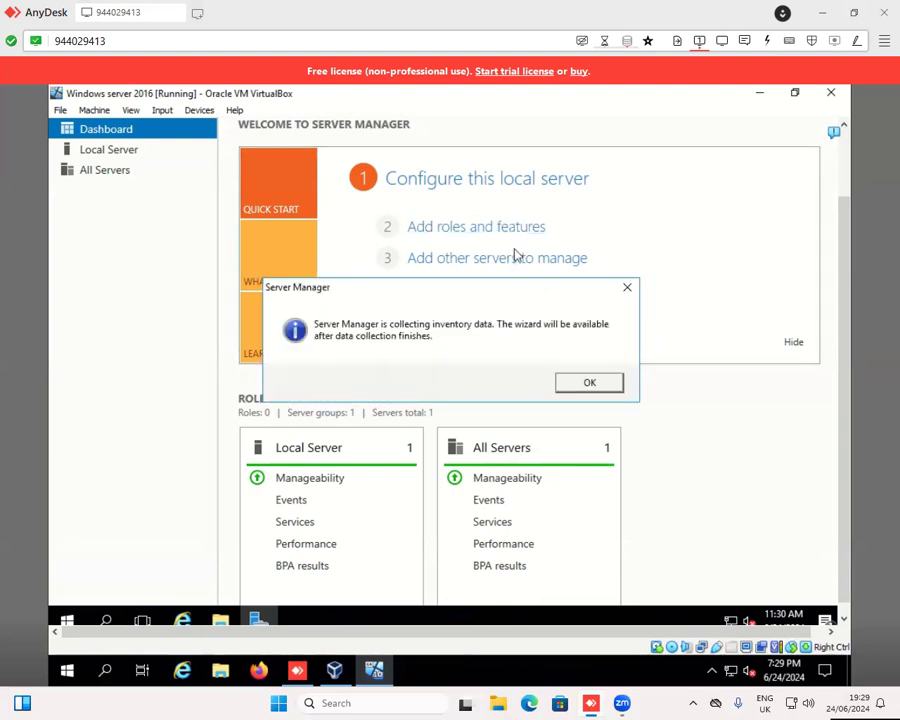
{"action": "left_click", "coordinate": [589, 382]}
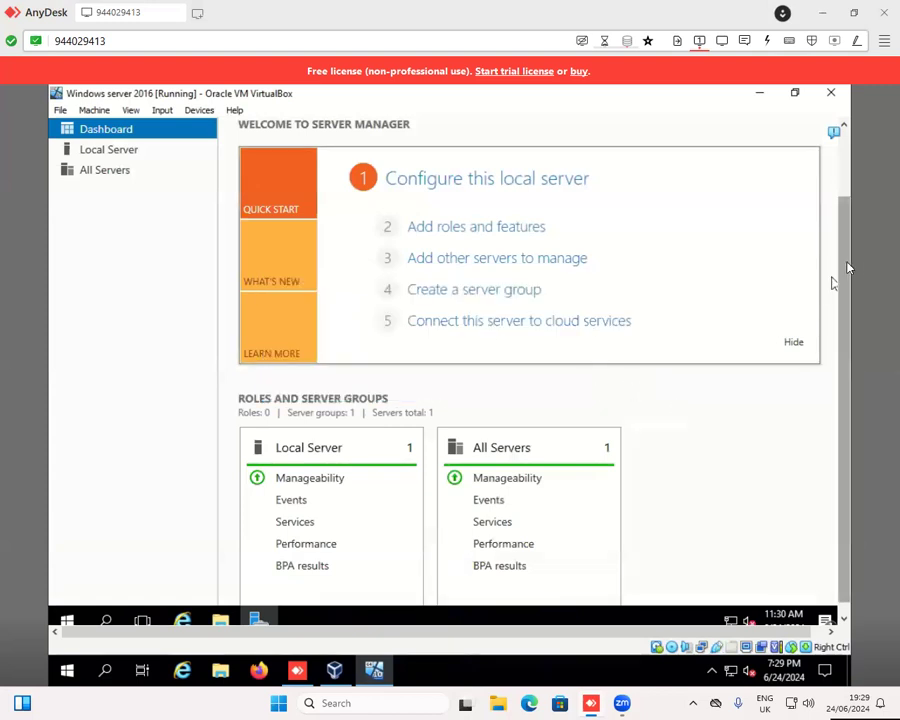
{"action": "left_click", "coordinate": [845, 175]}
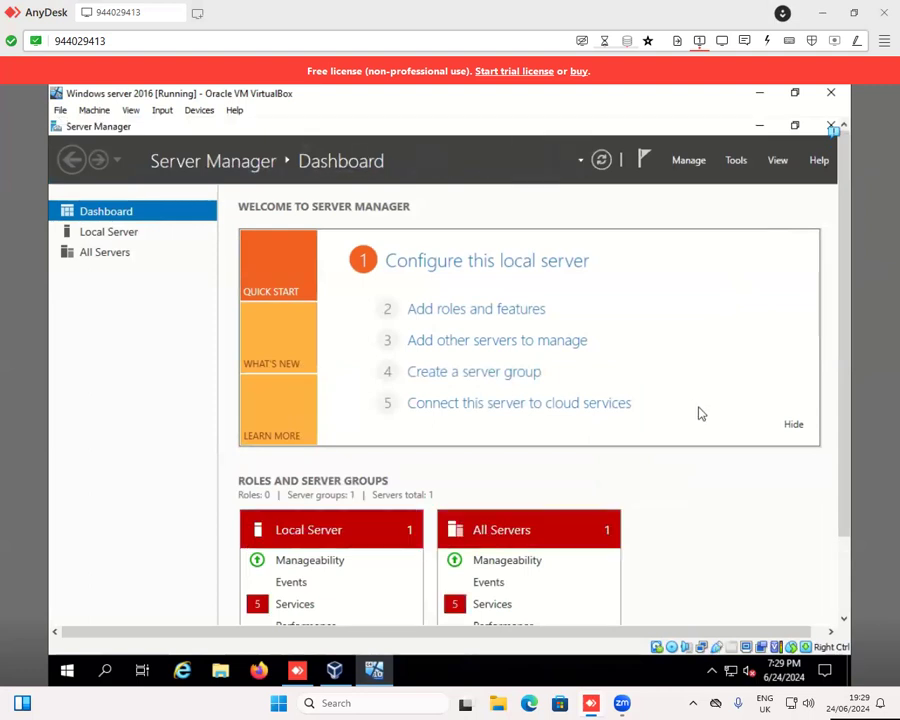
{"action": "left_click", "coordinate": [497, 312]}
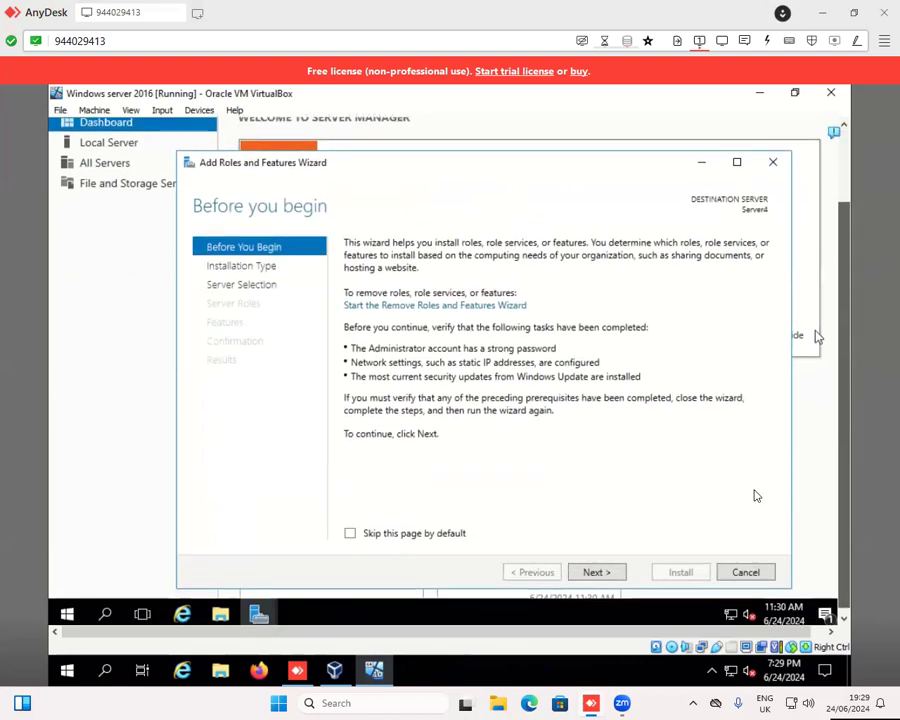
{"action": "left_click", "coordinate": [613, 572]}
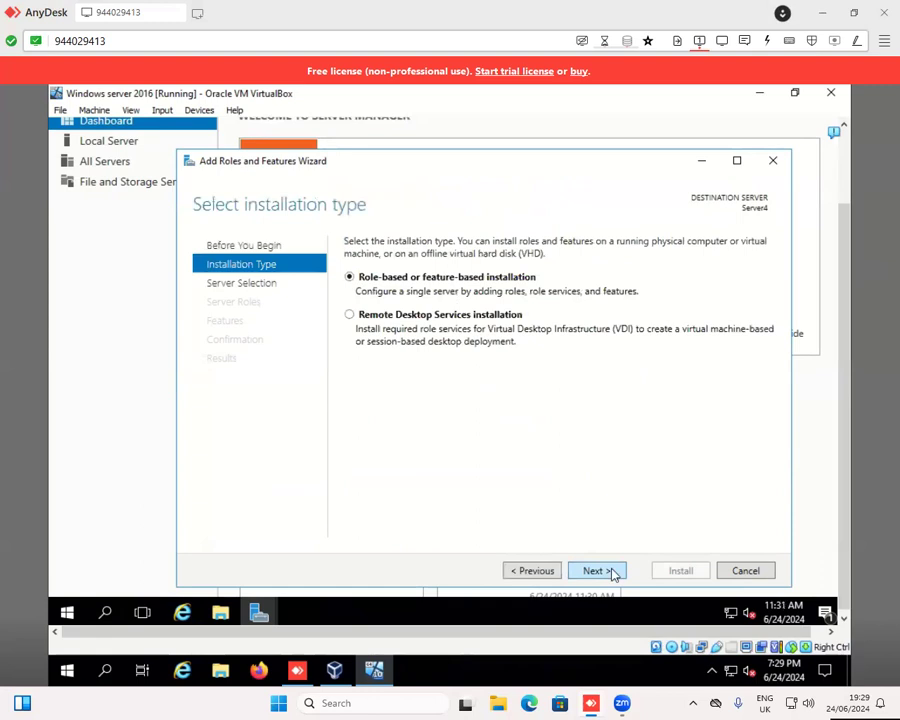
{"action": "left_click", "coordinate": [613, 572]}
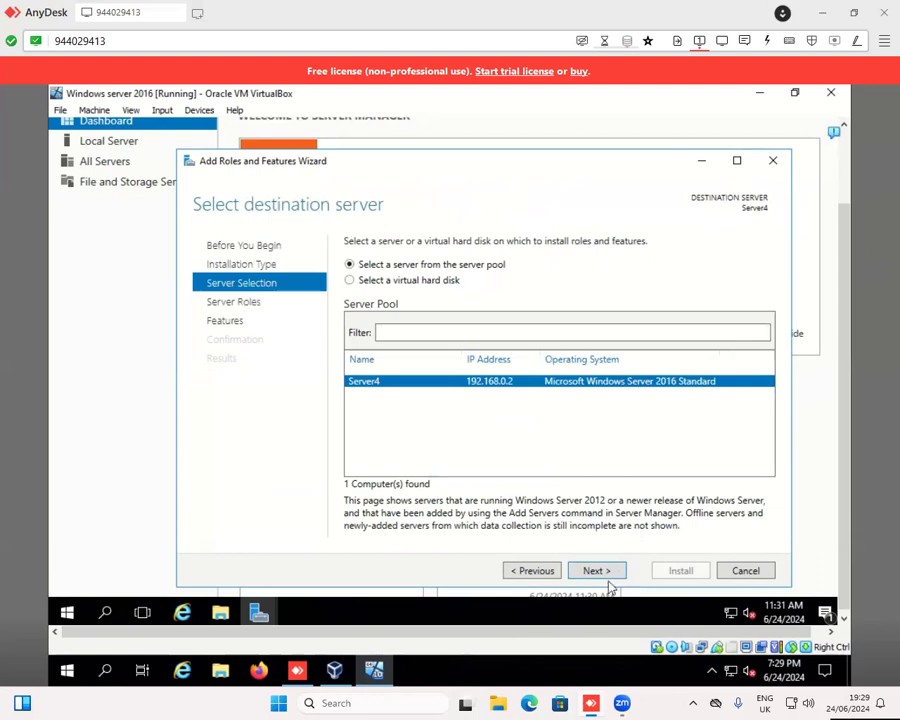
{"action": "left_click", "coordinate": [596, 571]}
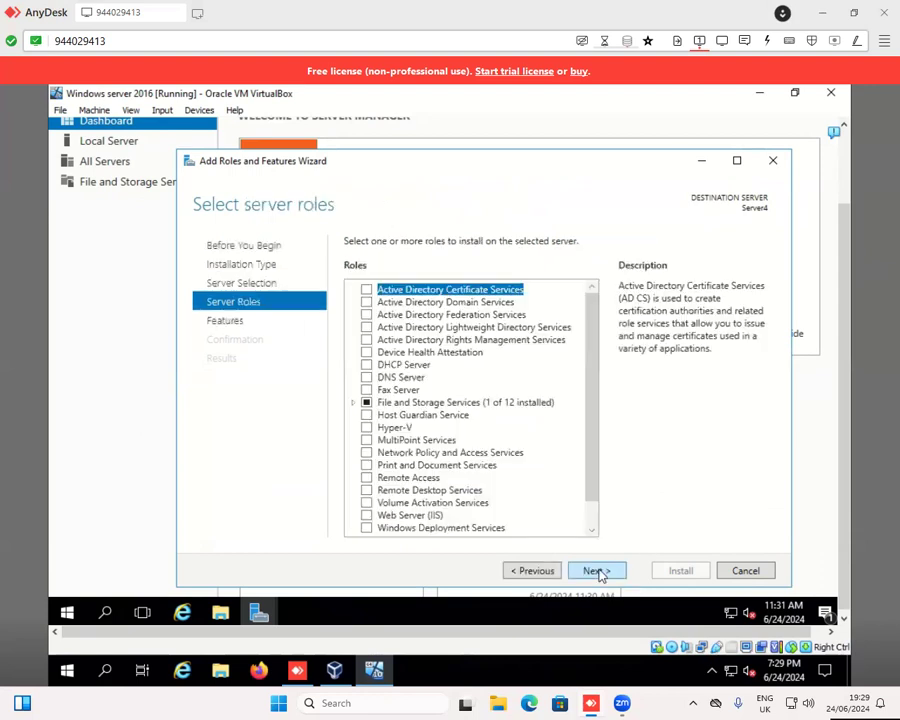
- Install the Active Directory Domain Services role with its required features and management tools, and close the wizard when installation finishes
{"action": "left_click", "coordinate": [367, 303]}
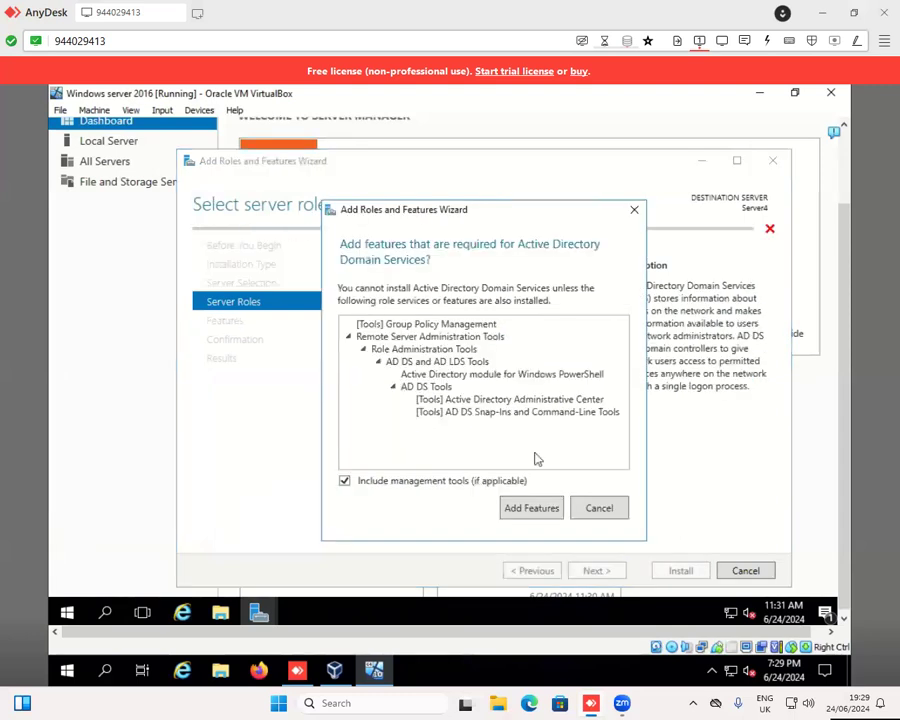
{"action": "left_click", "coordinate": [532, 508]}
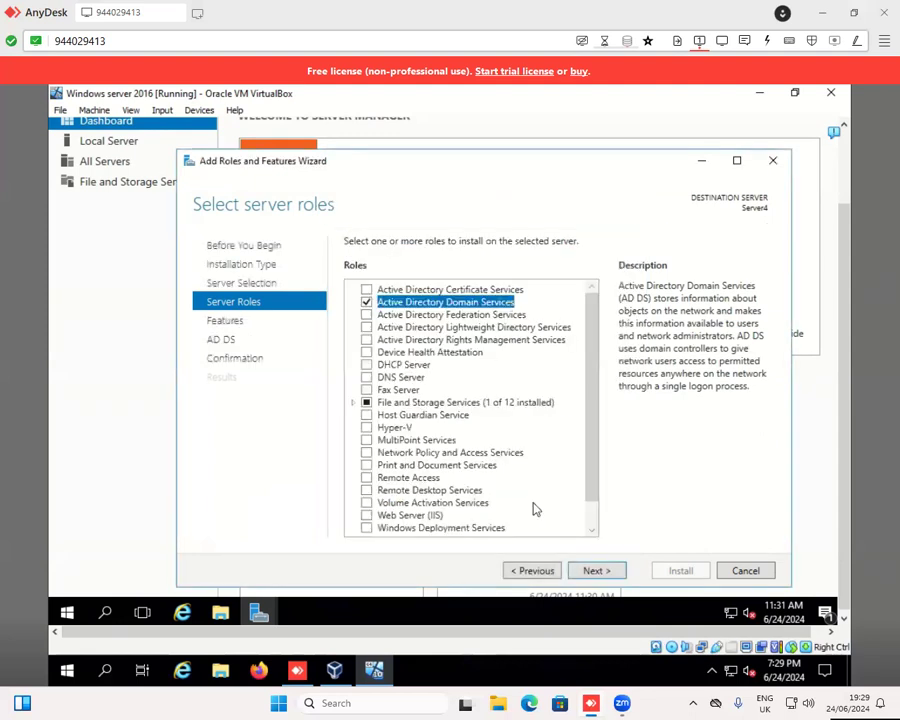
{"action": "left_click", "coordinate": [604, 575]}
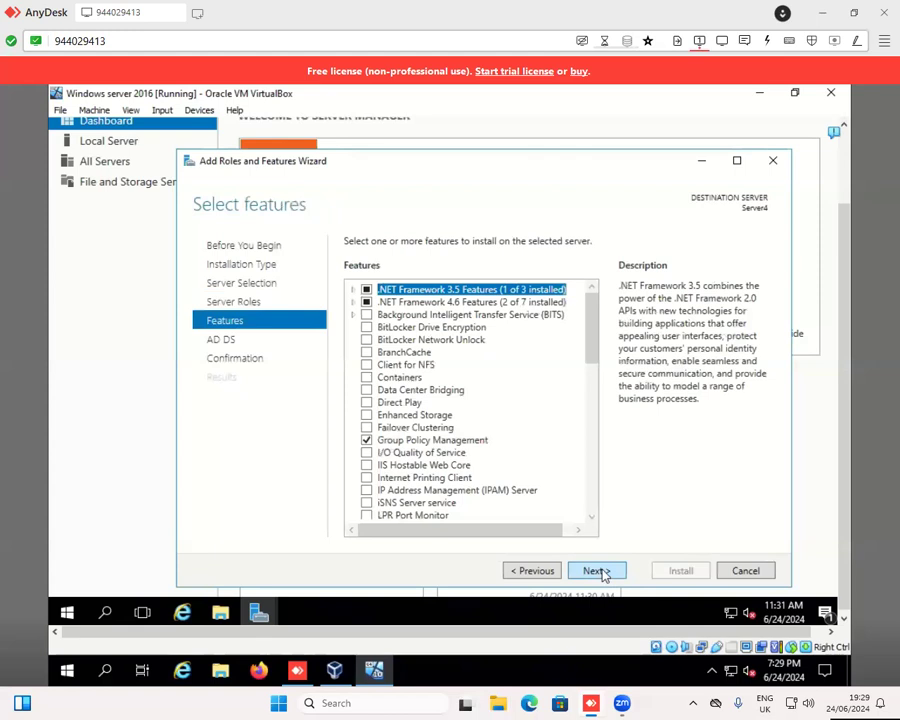
{"action": "left_click", "coordinate": [604, 575]}
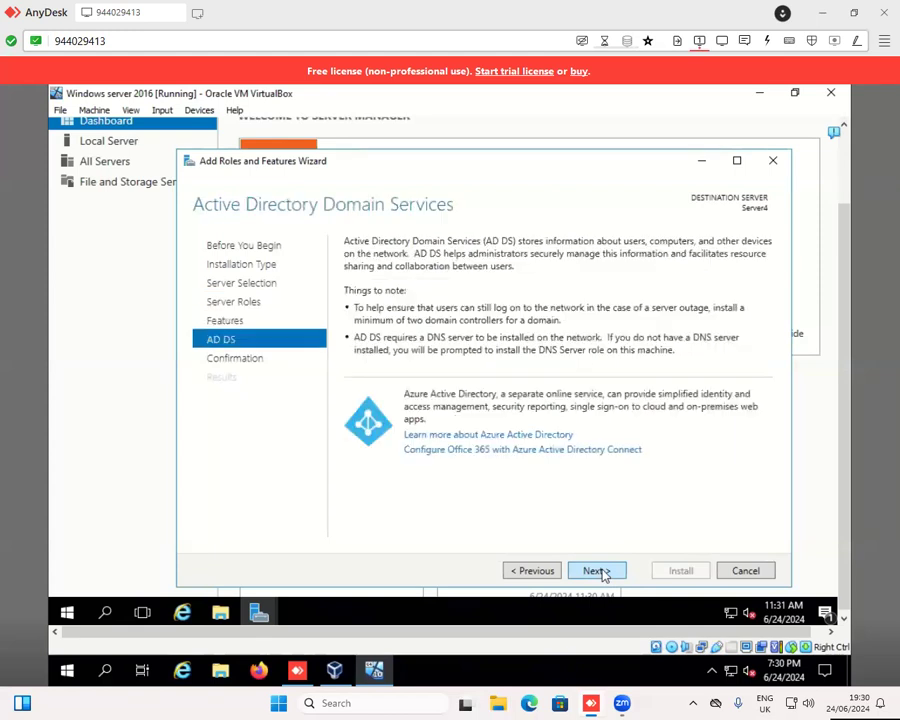
{"action": "left_click", "coordinate": [598, 572]}
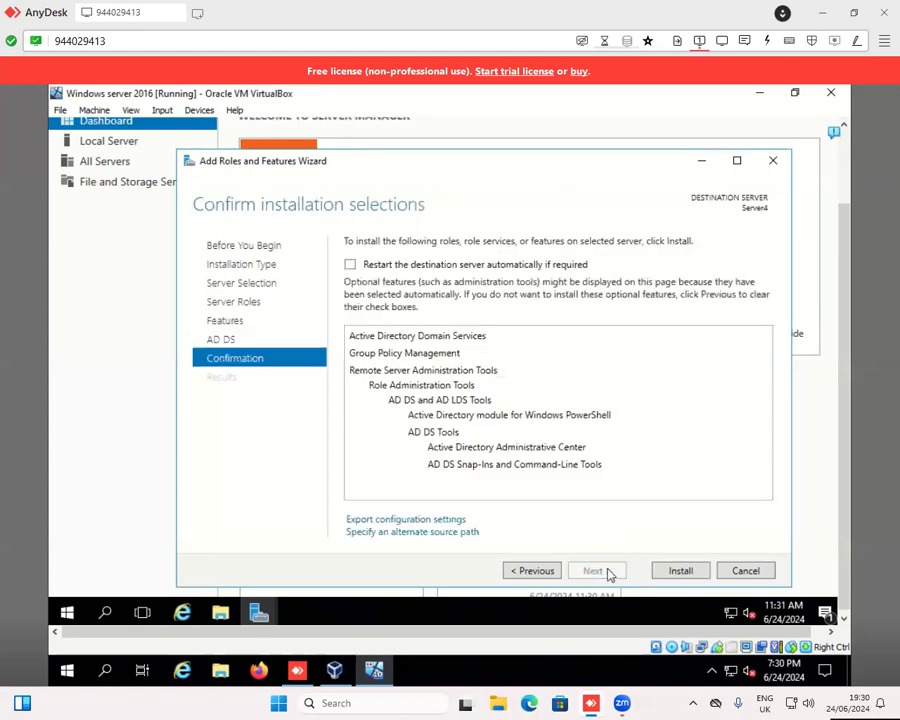
{"action": "left_click", "coordinate": [679, 574]}
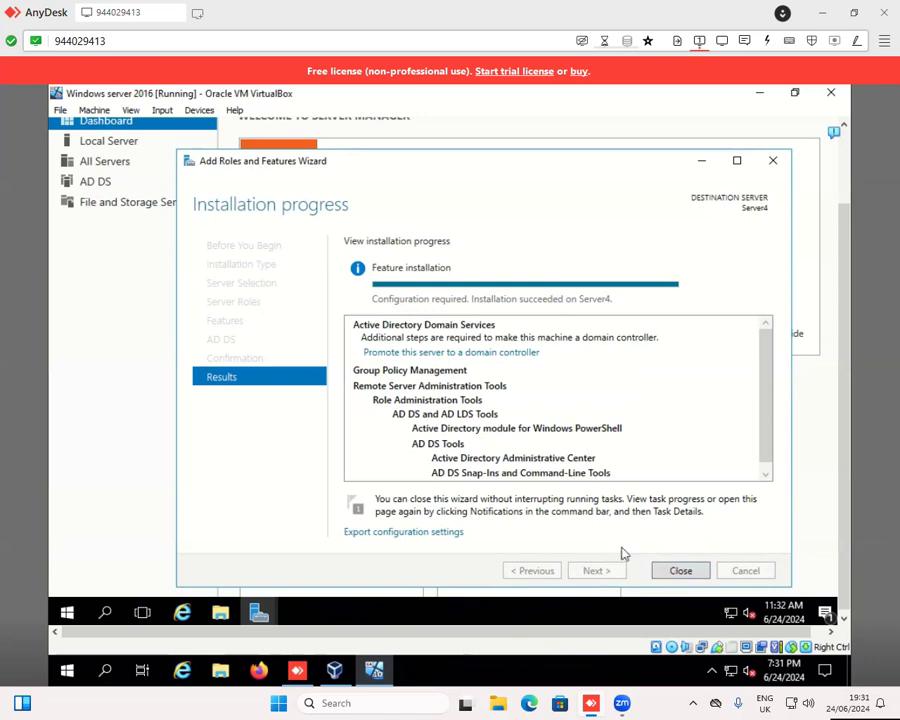
{"action": "left_click", "coordinate": [680, 571]}
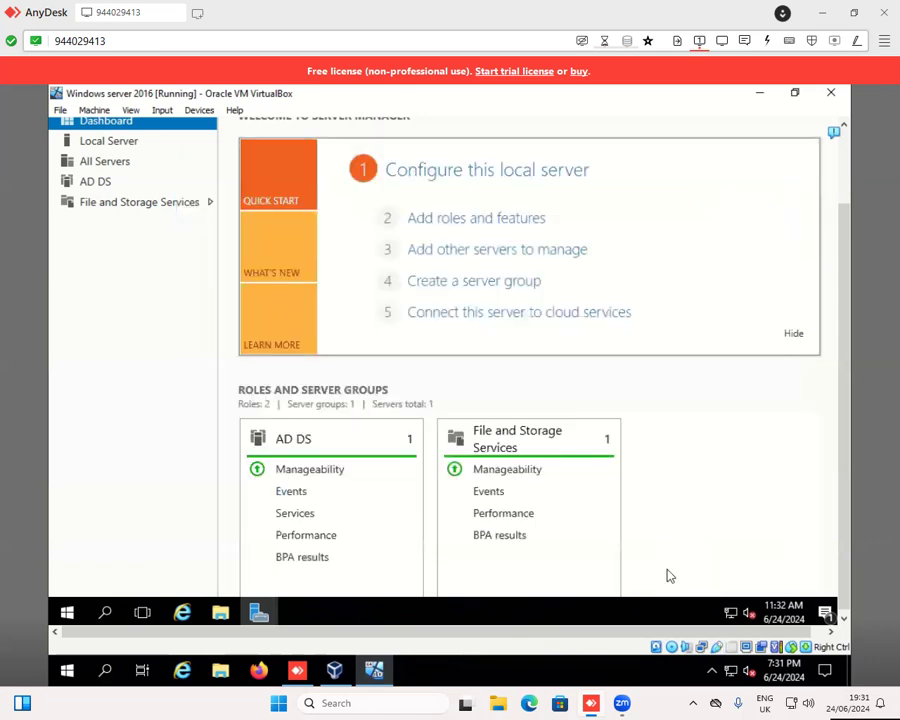
- Start another role-based installation in the Add Roles and Features Wizard, targeting Server4, and proceed to the server roles
{"action": "left_click", "coordinate": [489, 223]}
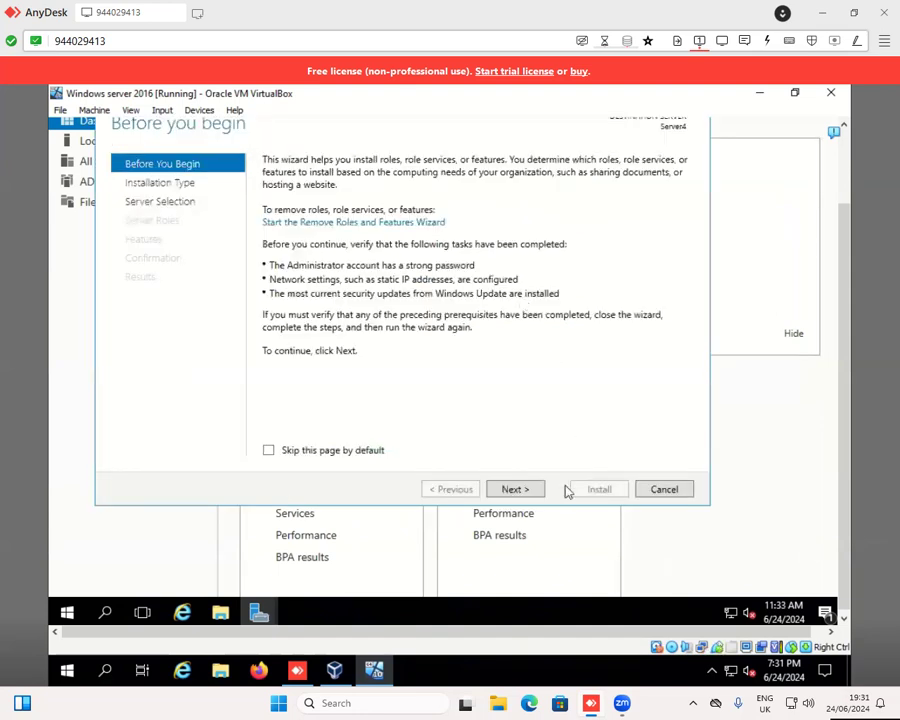
{"action": "left_click", "coordinate": [515, 492]}
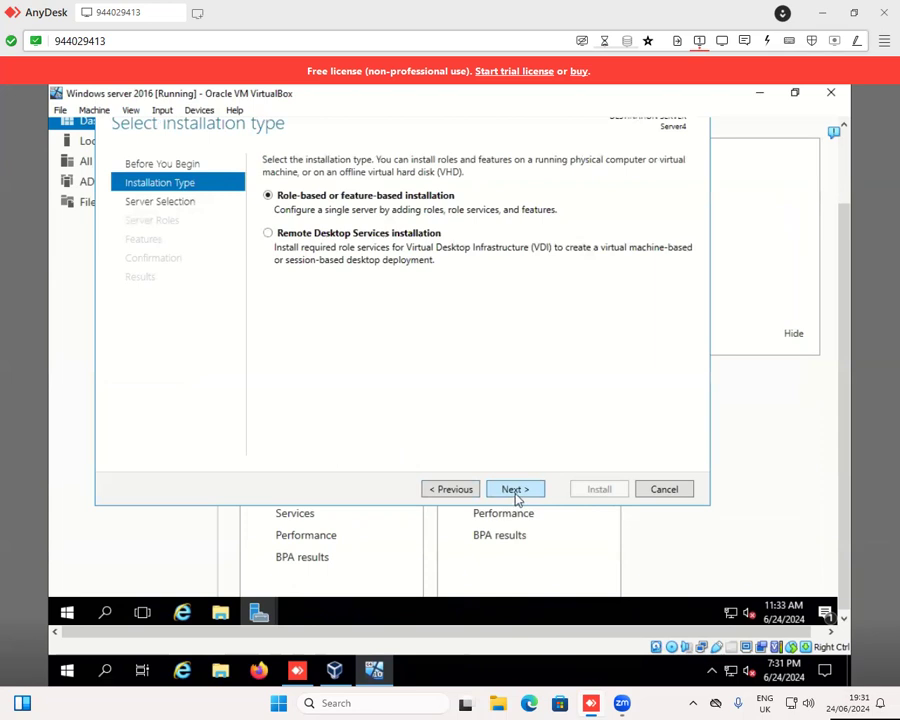
{"action": "left_click", "coordinate": [515, 490]}
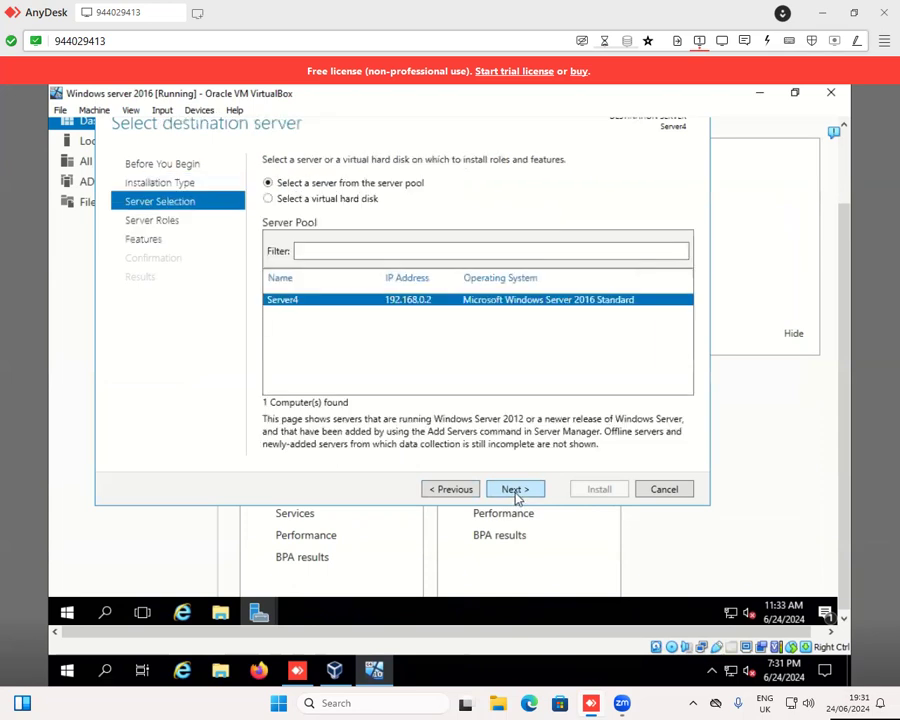
{"action": "left_click", "coordinate": [515, 490]}
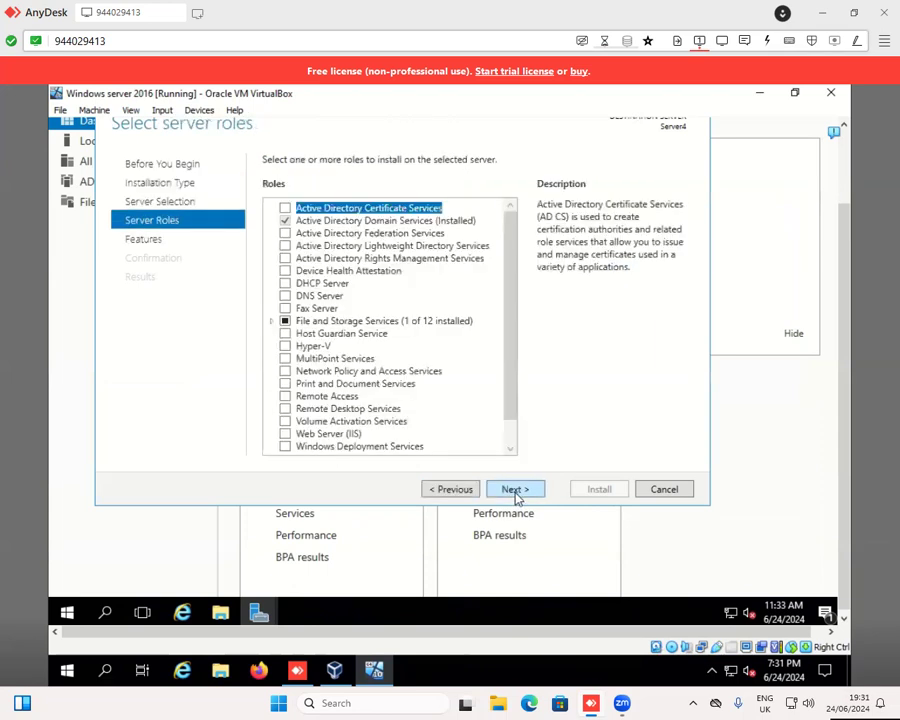
- Install the DNS Server role with its management tools on Server4 and close the wizard when installation finishes
{"action": "left_click", "coordinate": [285, 296]}
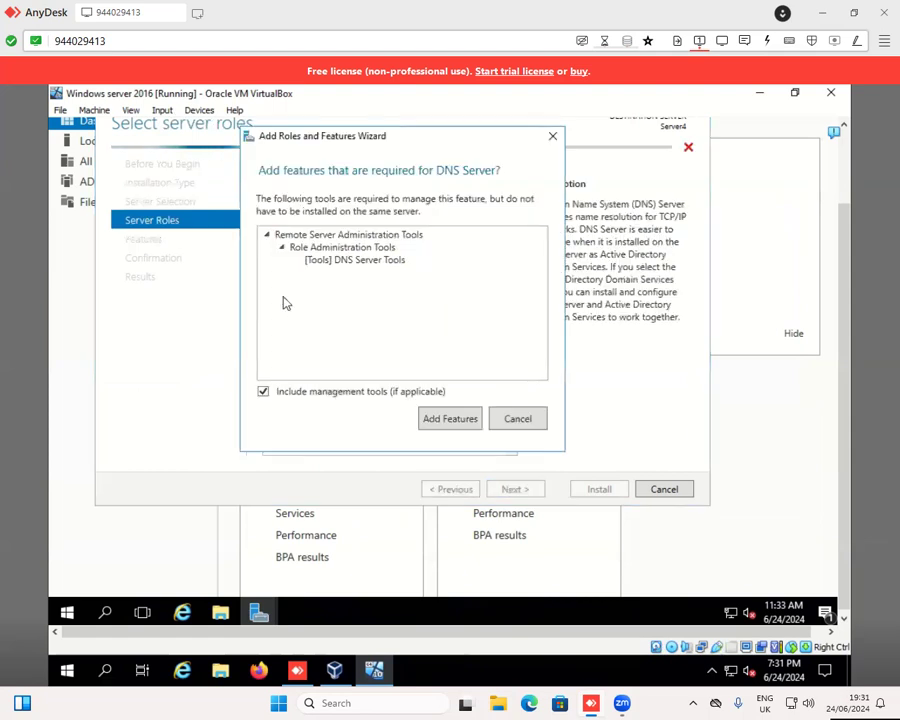
{"action": "left_click", "coordinate": [430, 418]}
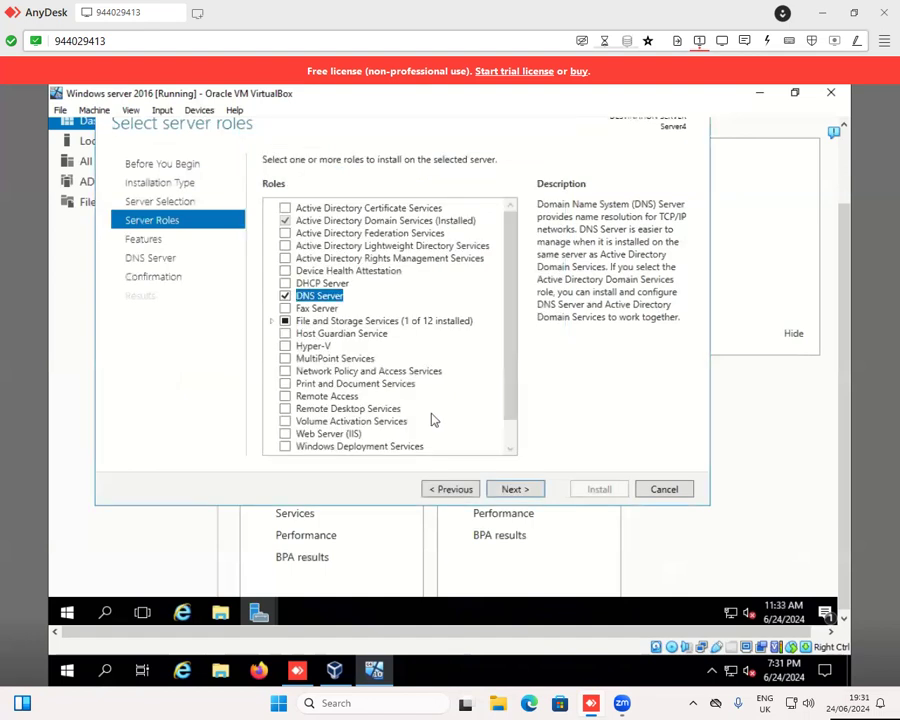
{"action": "left_click", "coordinate": [511, 489]}
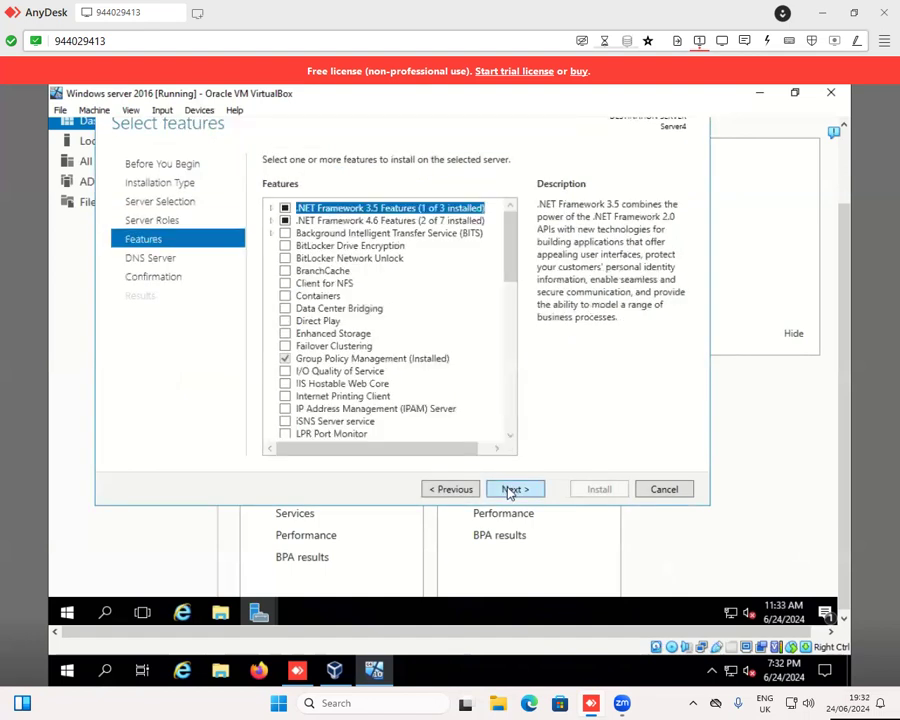
{"action": "left_click", "coordinate": [511, 489]}
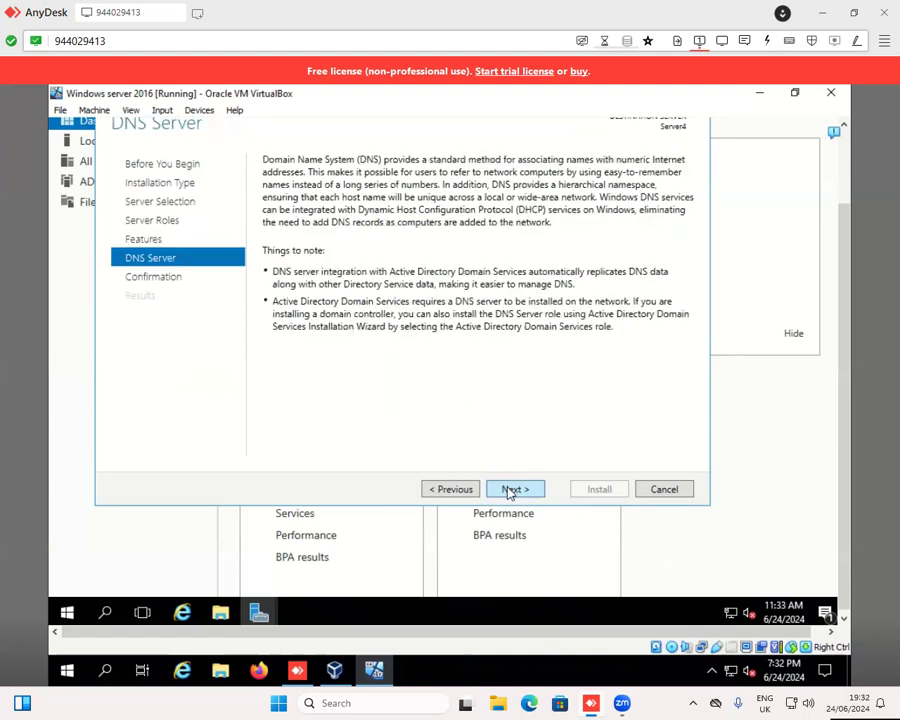
{"action": "left_click", "coordinate": [511, 489]}
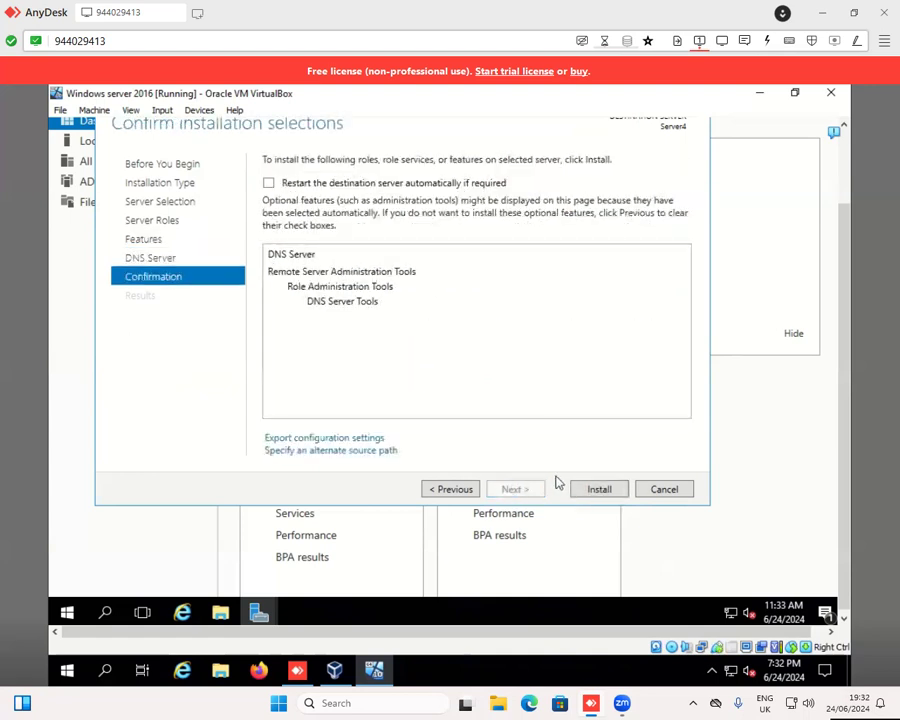
{"action": "left_click", "coordinate": [583, 490]}
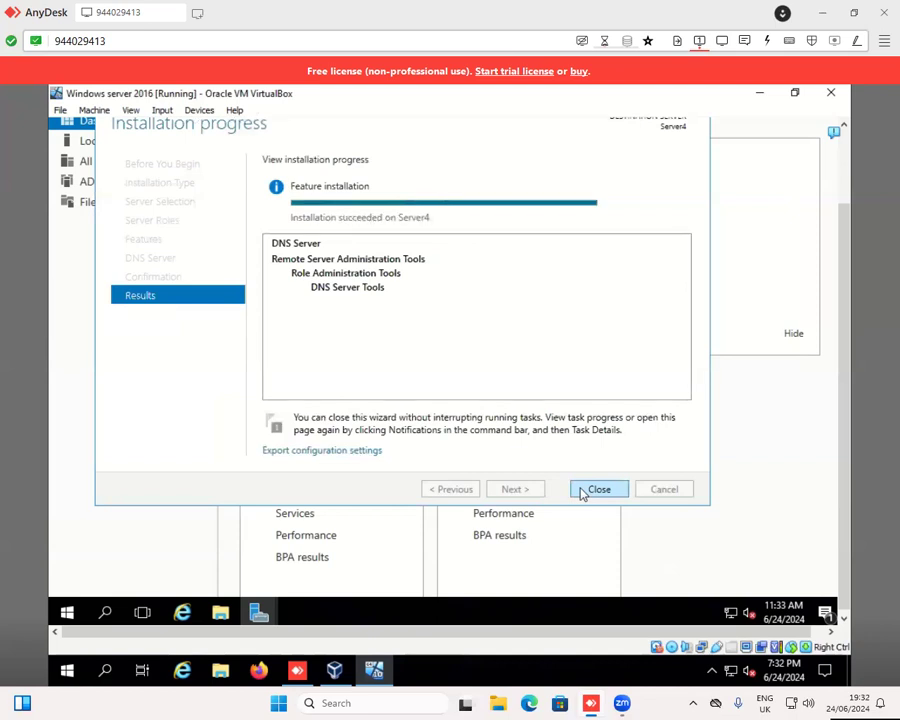
{"action": "left_click", "coordinate": [598, 489]}
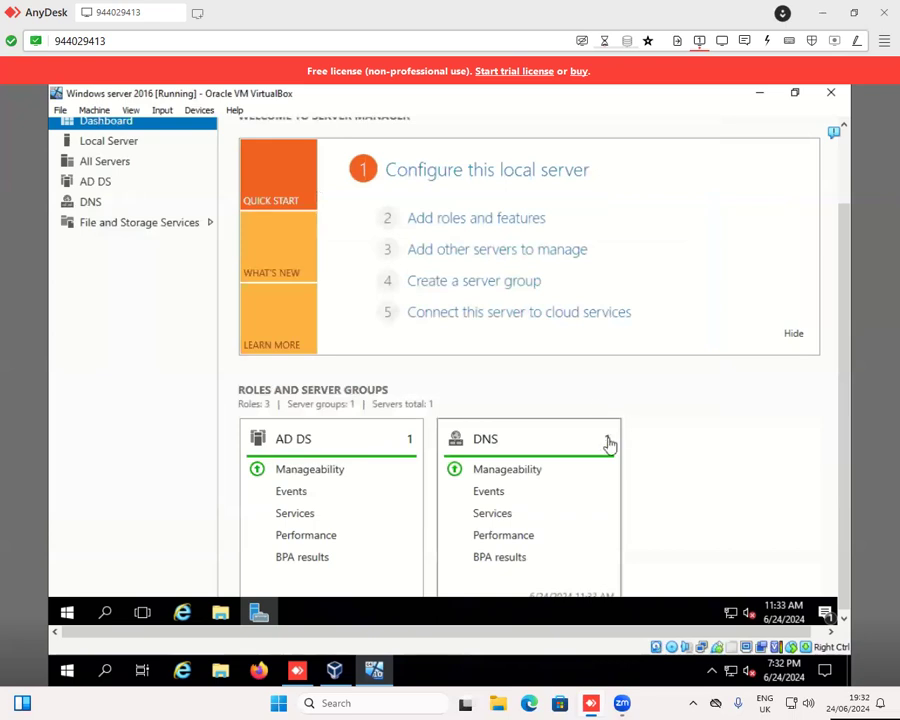
- Start promoting the server to a domain controller and enter crh.local as the domain in the deployment configuration
{"action": "left_click_drag", "start_coordinate": [846, 255], "coordinate": [847, 150]}
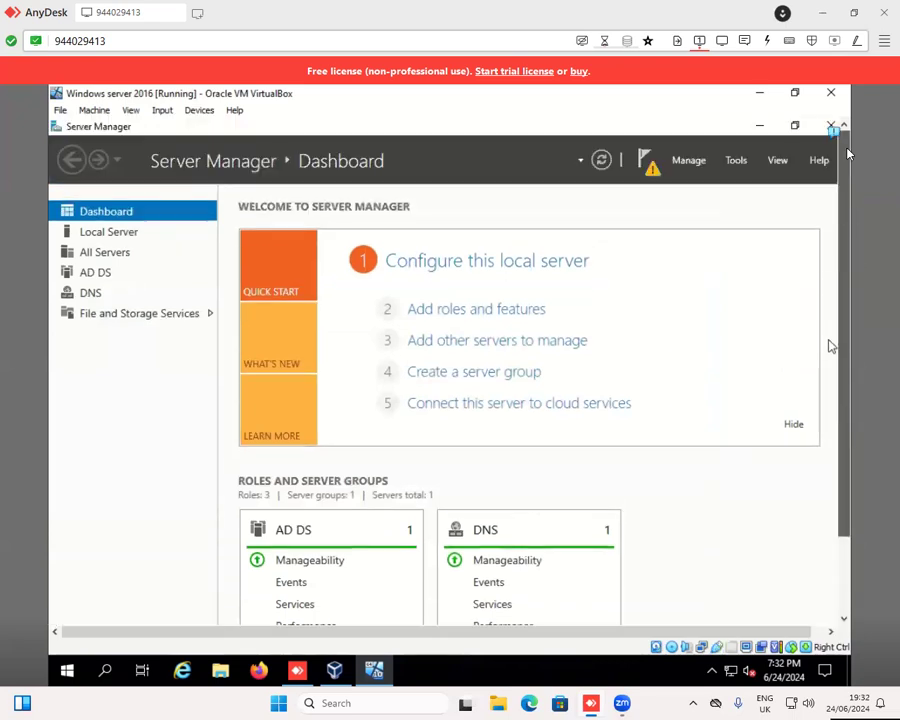
{"action": "left_click", "coordinate": [650, 170]}
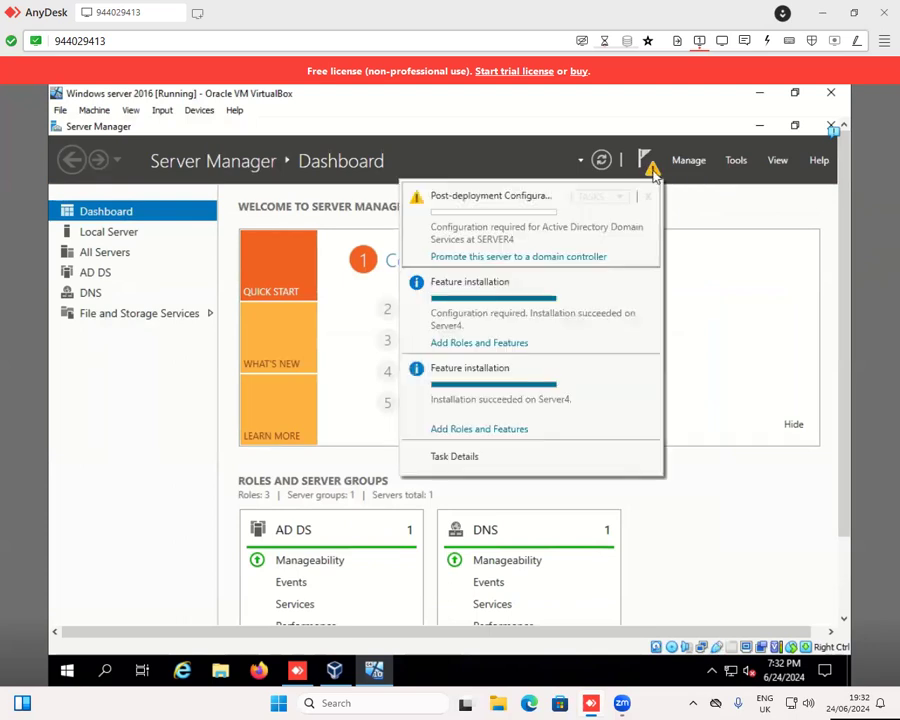
{"action": "left_click", "coordinate": [518, 258]}
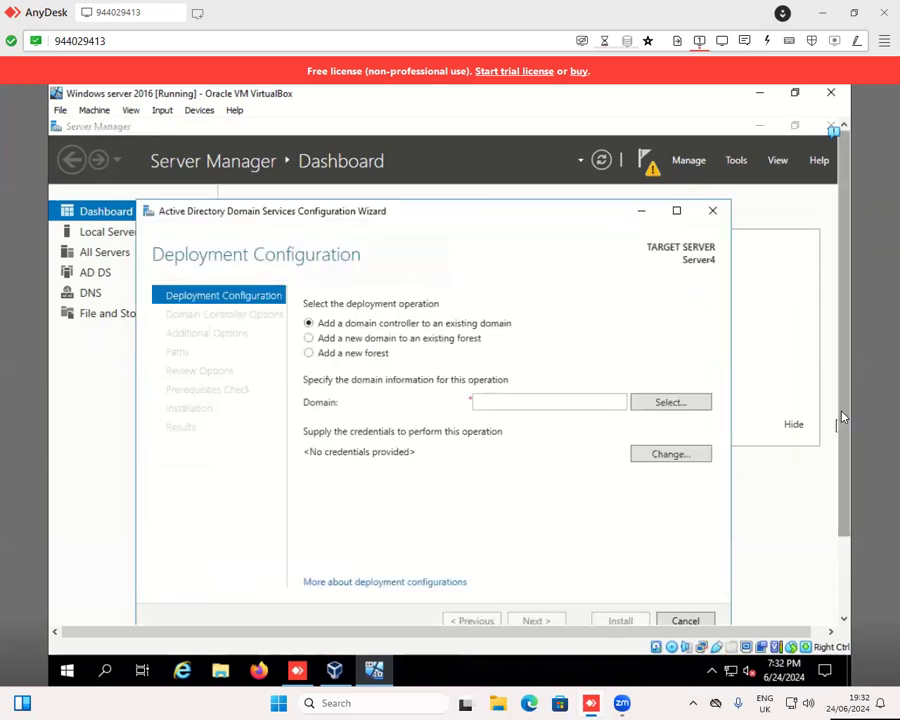
{"action": "left_click", "coordinate": [505, 401]}
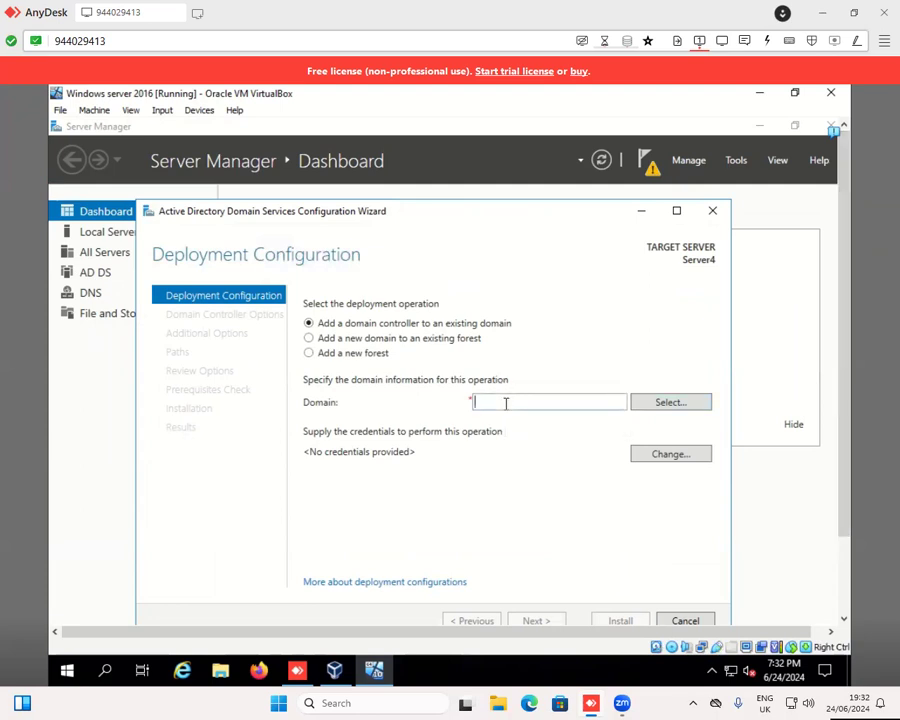
{"action": "type", "text": "crh.local"}
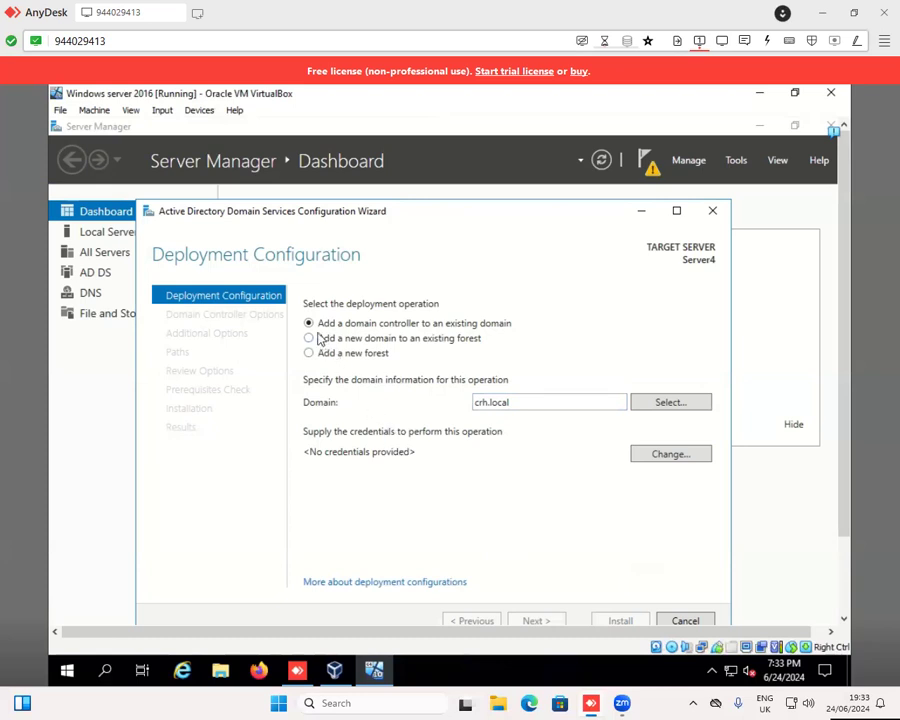
- Set the deployment operation to a new forest with root domain name crh.local and proceed to the domain controller options
{"action": "left_click", "coordinate": [309, 354]}
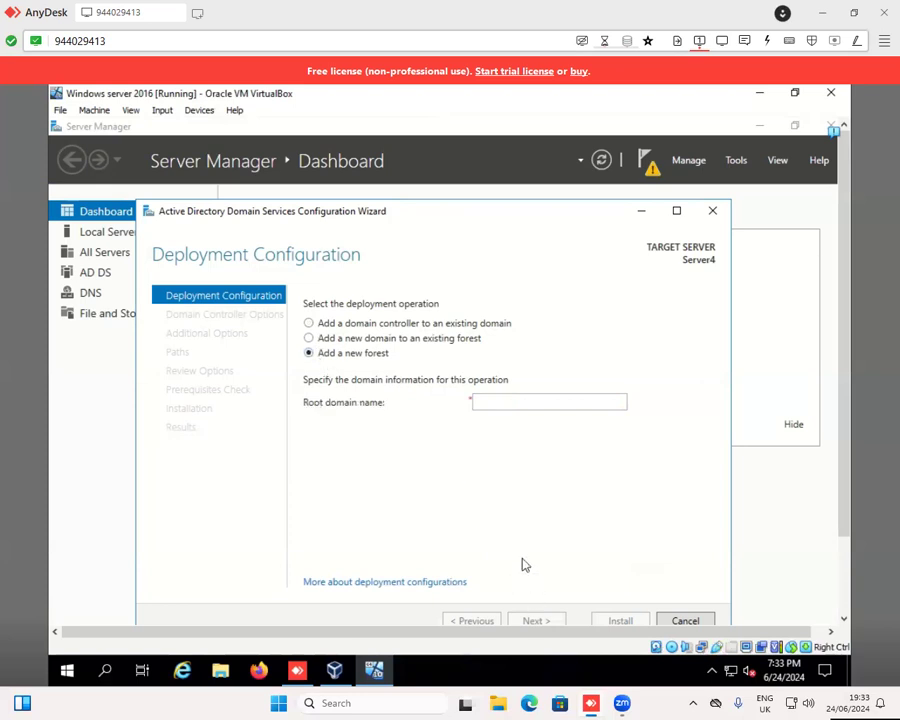
{"action": "left_click", "coordinate": [497, 403]}
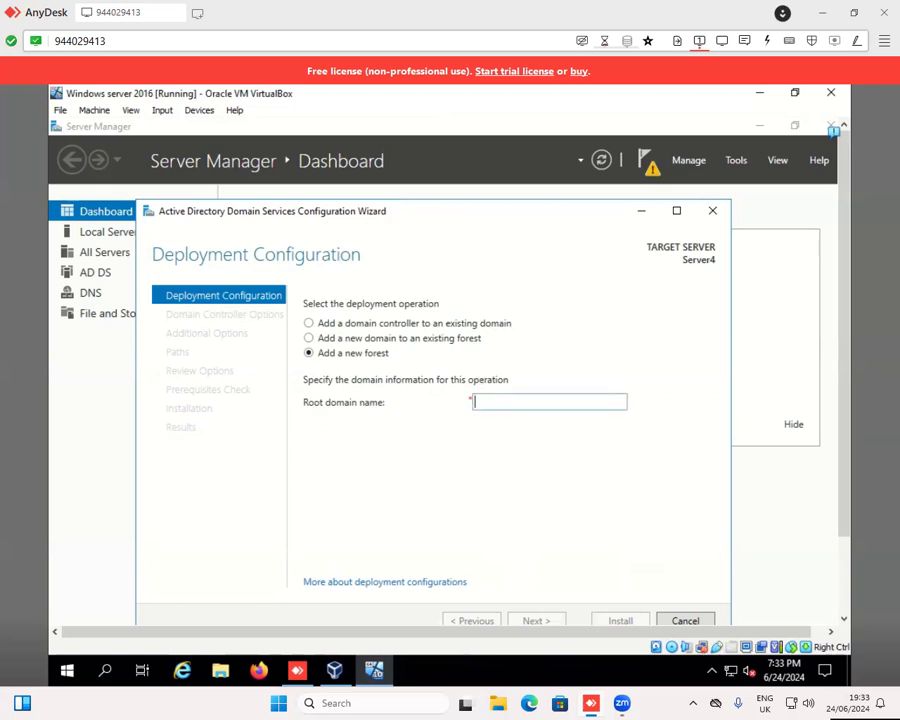
{"action": "type", "text": "crh.lo"}
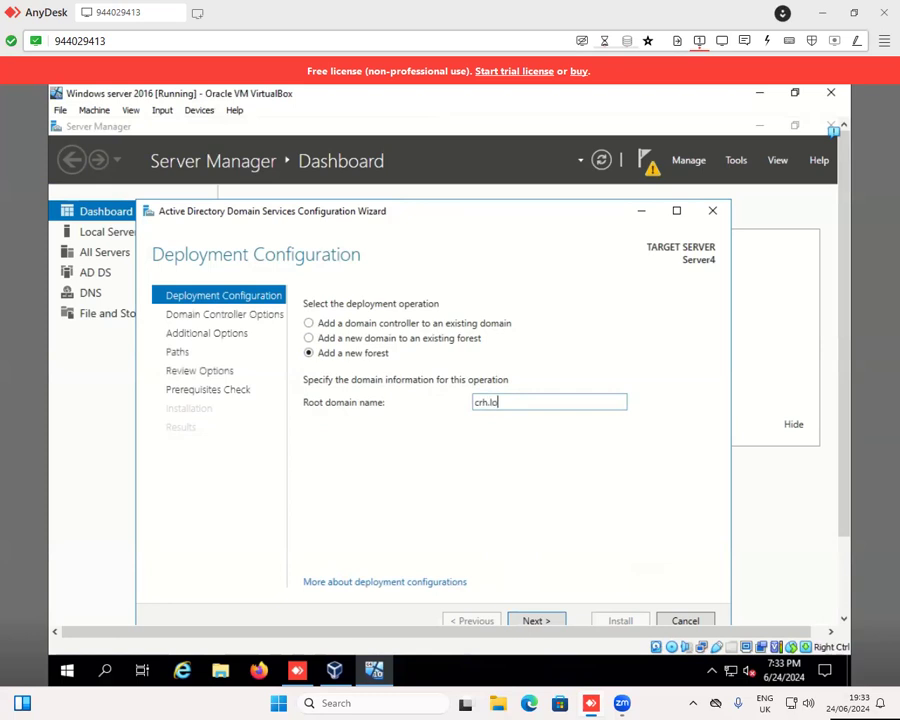
{"action": "type", "text": "cal"}
{"action": "left_click", "coordinate": [548, 621]}
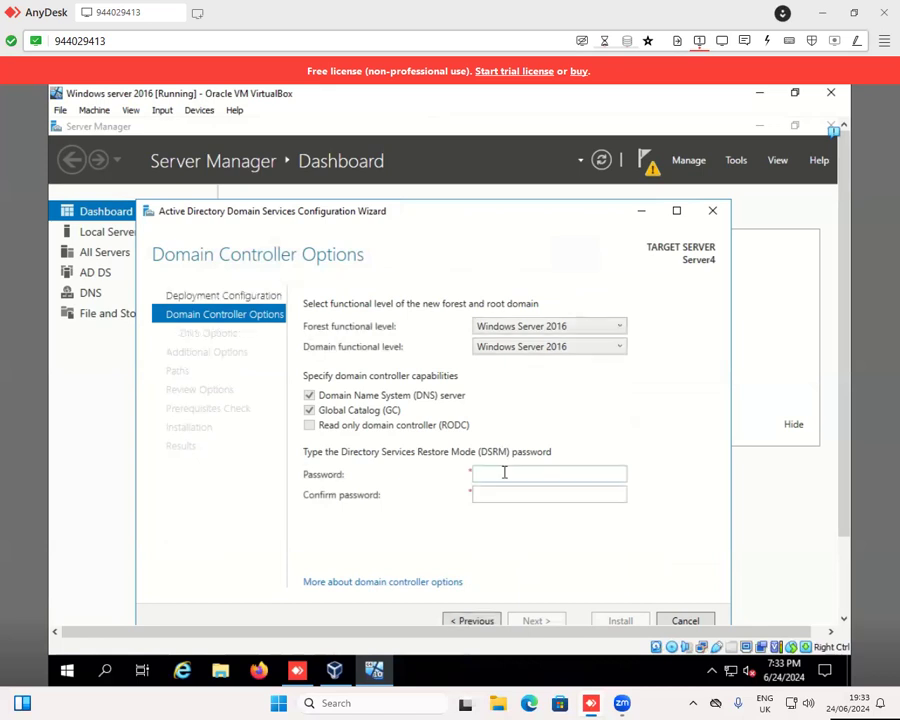
- Enter and confirm the Directory Services Restore Mode (DSRM) password, then continue to the DNS options
{"action": "type", "text": "***********"}
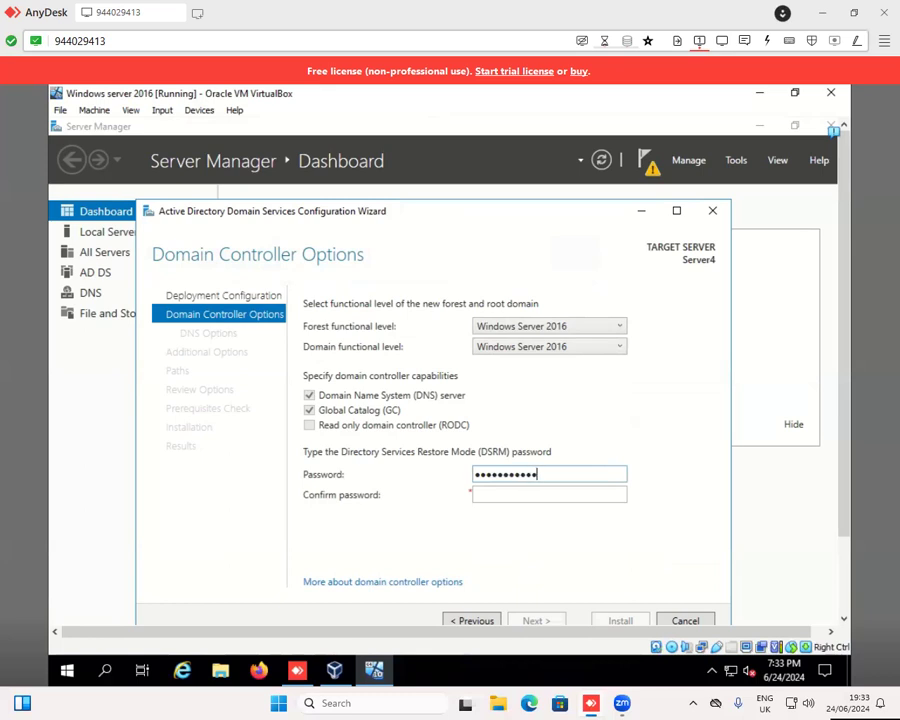
{"action": "key", "text": "Tab"}
{"action": "type", "text": "**********"}
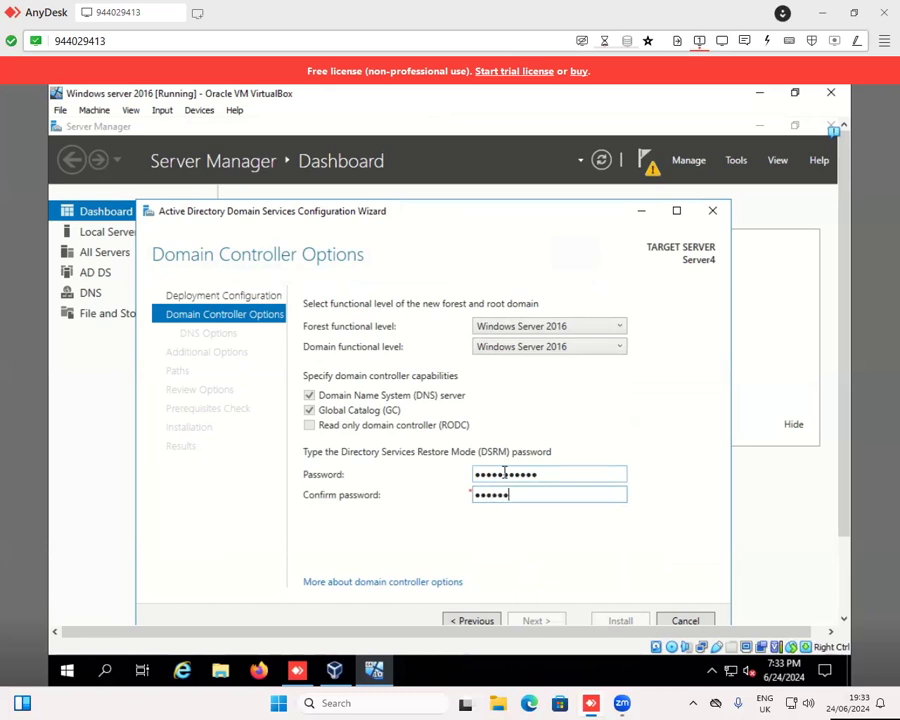
{"action": "type", "text": "*"}
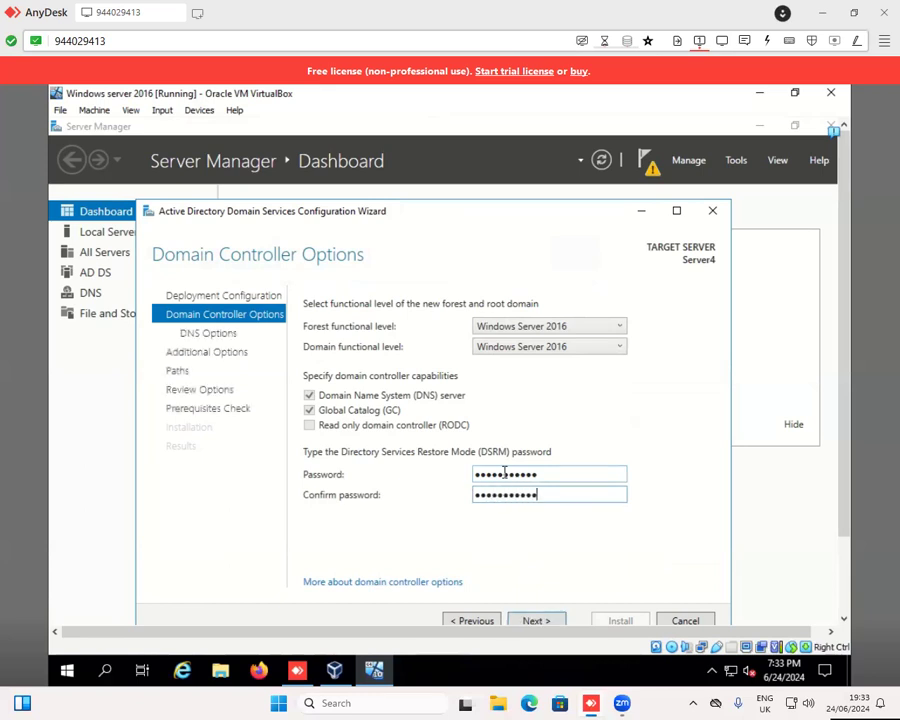
{"action": "left_click", "coordinate": [525, 620]}
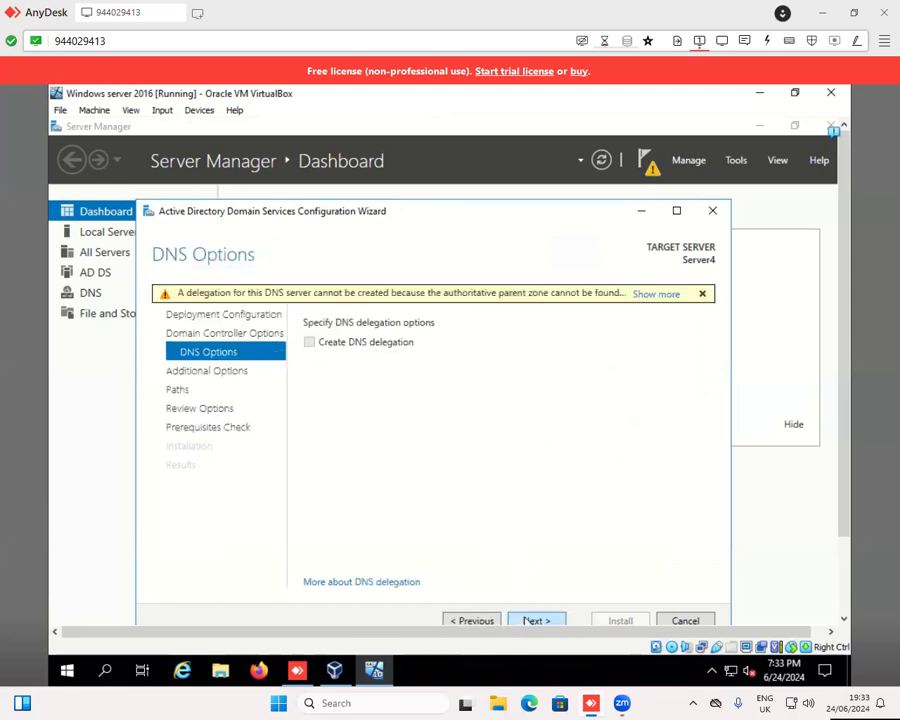
- Accept the default DNS options, NetBIOS name CRH and folder paths, and install the domain controller configuration after the prerequisites check
{"action": "left_click", "coordinate": [527, 621]}
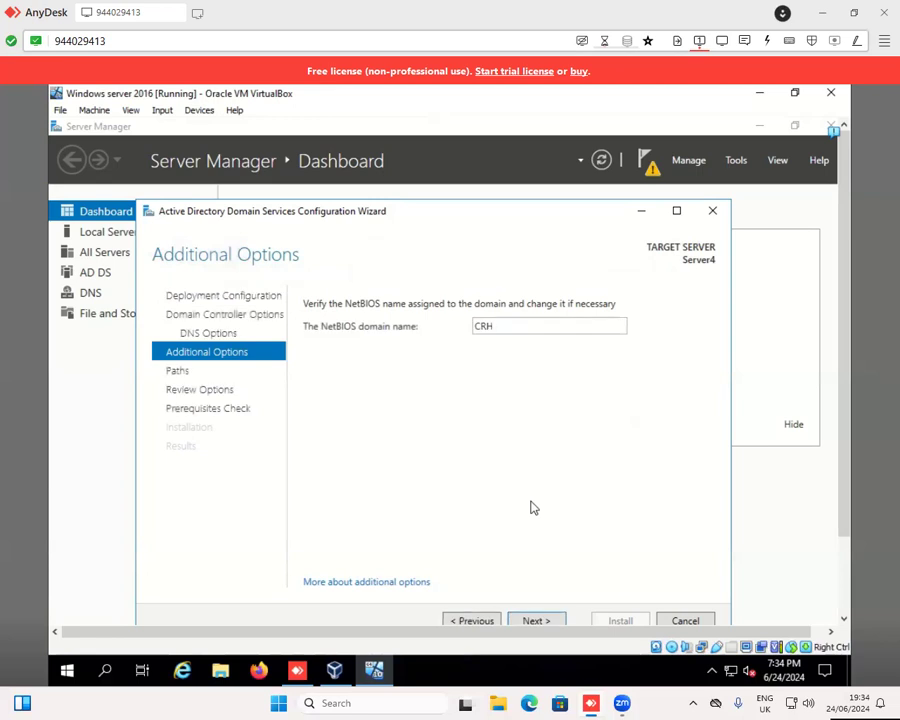
{"action": "left_click", "coordinate": [538, 620]}
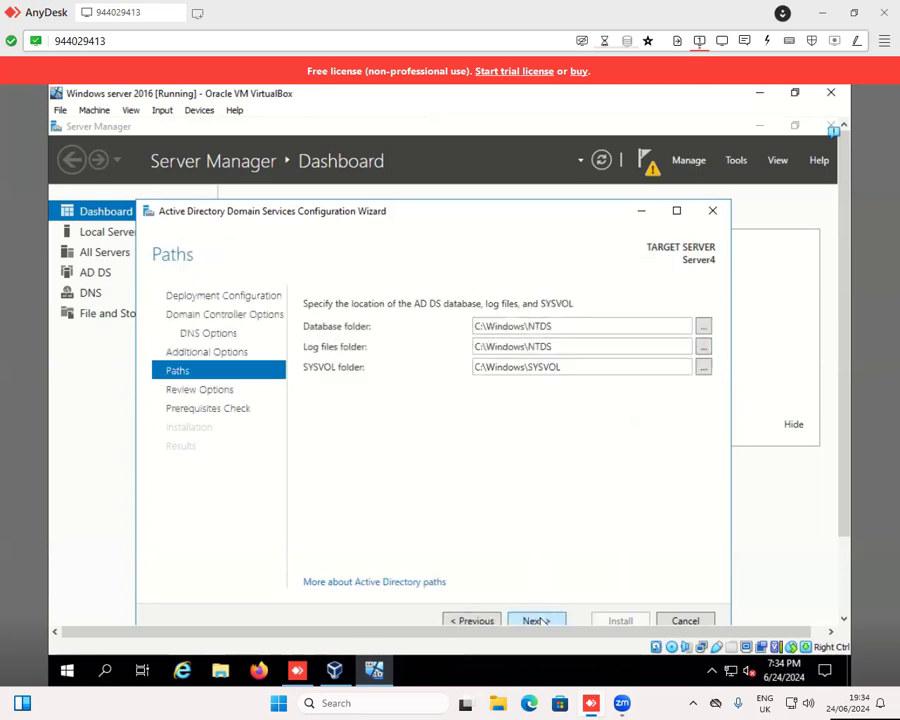
{"action": "left_click", "coordinate": [537, 621]}
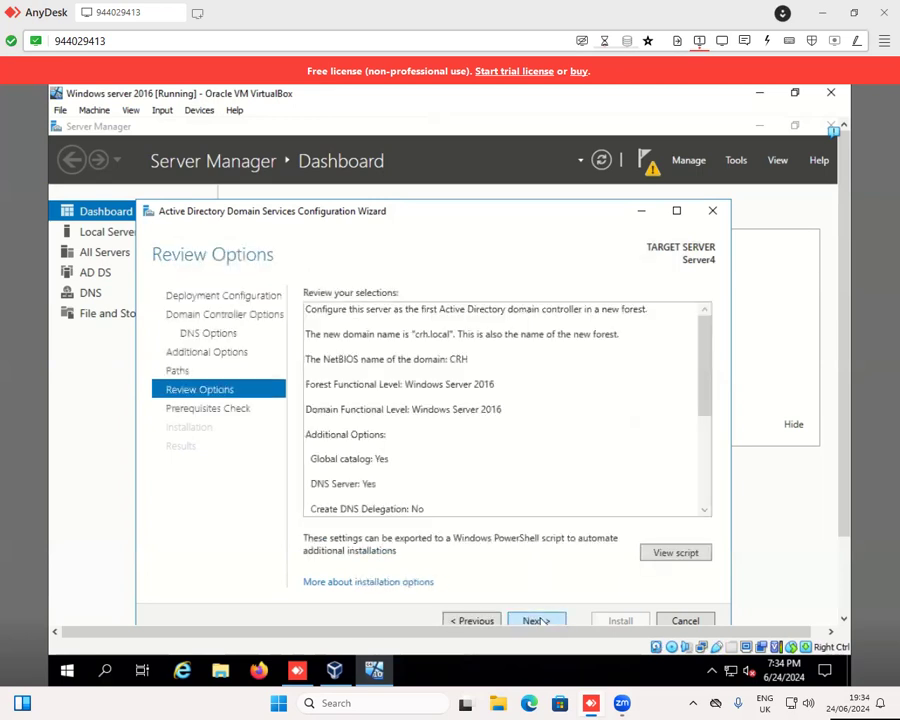
{"action": "left_click", "coordinate": [537, 621]}
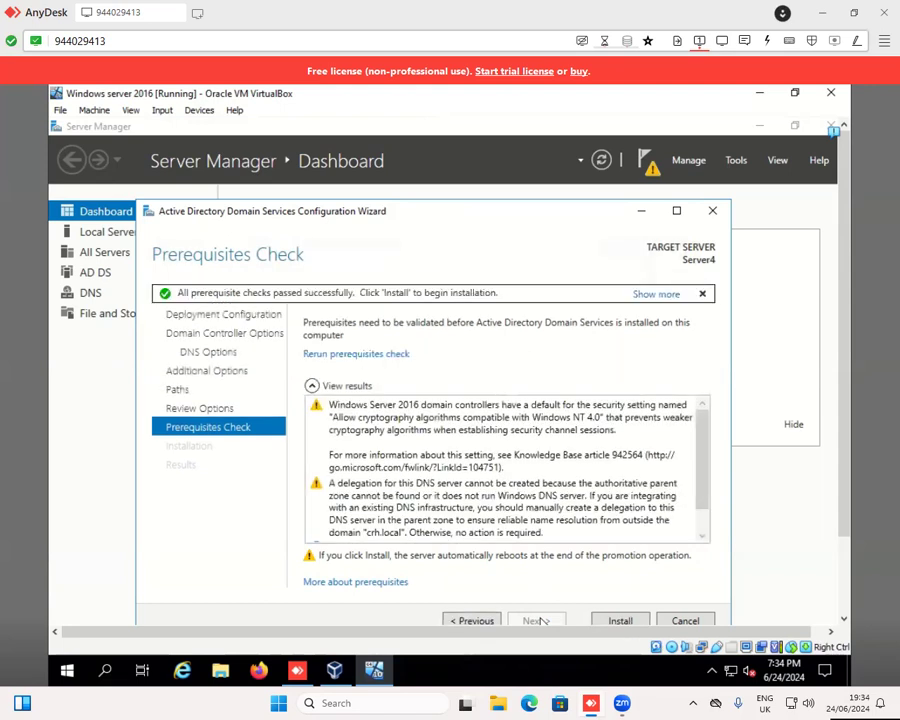
{"action": "left_click", "coordinate": [617, 620]}
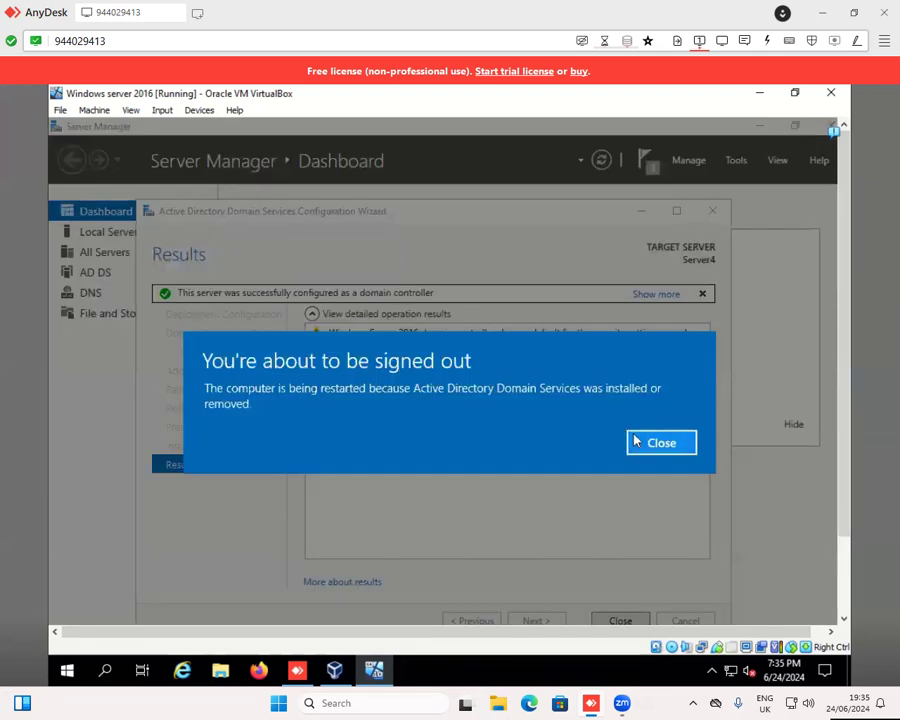
- Dismiss the sign-out notice, close the configuration wizard and restart the virtual server
{"action": "left_click", "coordinate": [650, 447]}
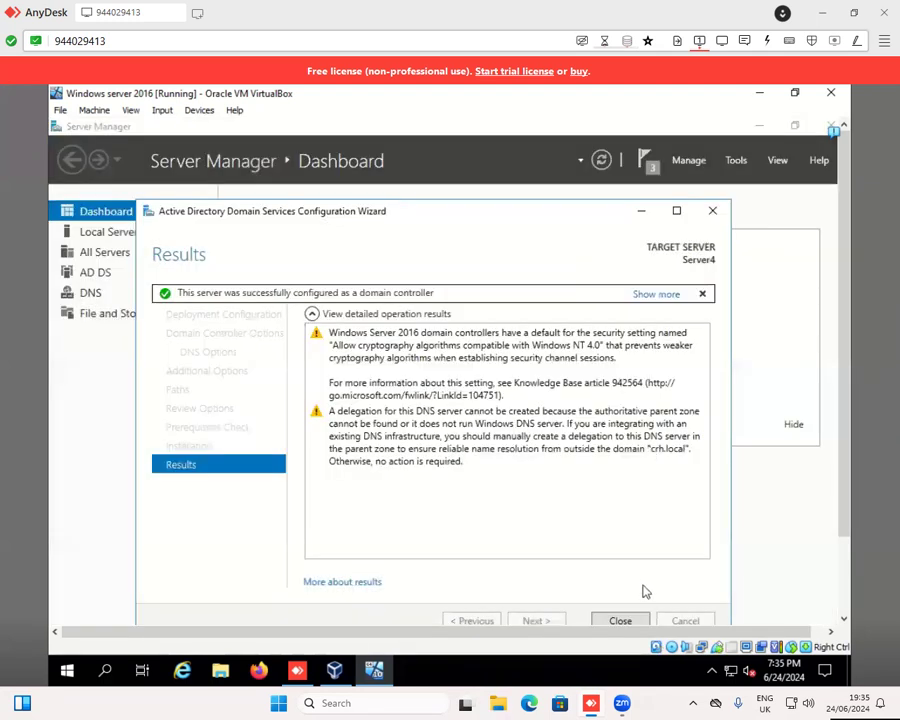
{"action": "left_click", "coordinate": [623, 620]}
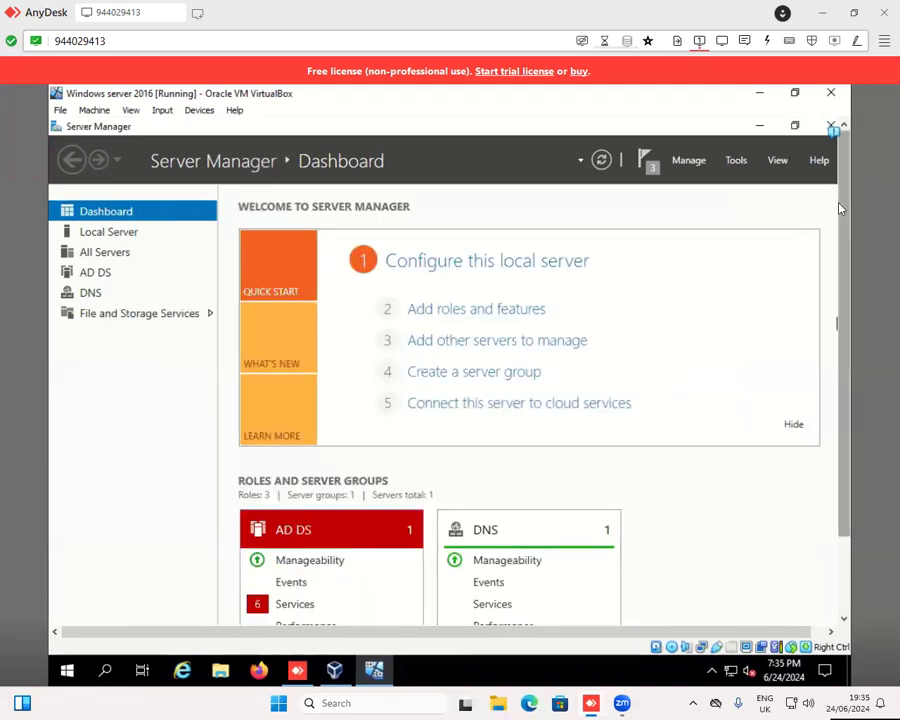
{"action": "scroll", "coordinate": [840, 208], "scroll_direction": "down", "scroll_amount": 2}
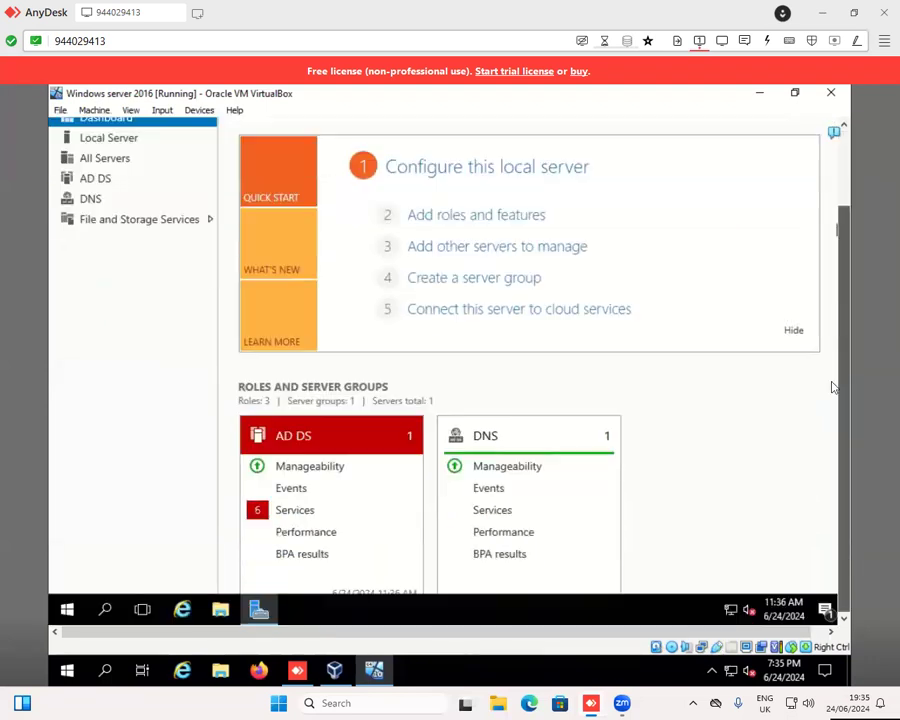
{"action": "left_click", "coordinate": [65, 608]}
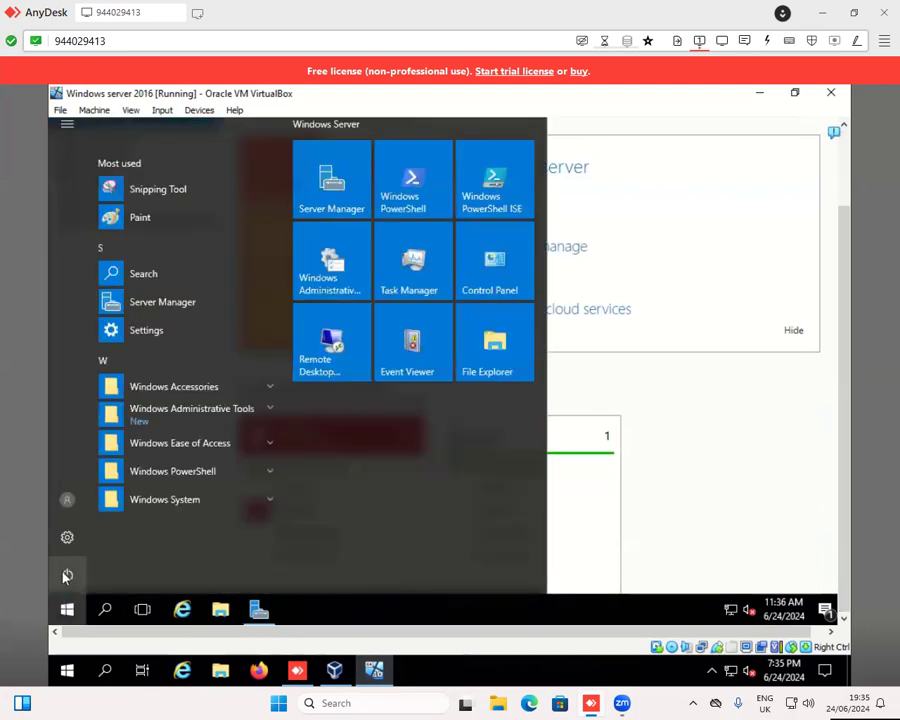
{"action": "left_click", "coordinate": [67, 576]}
{"action": "left_click", "coordinate": [90, 532]}
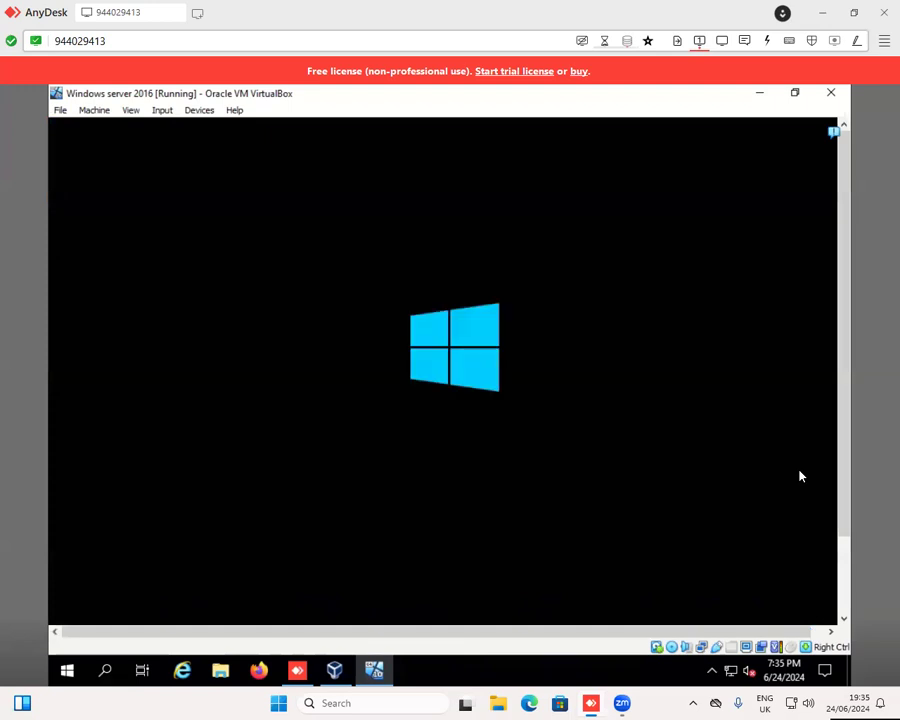
- Send Ctrl-Alt-Del to the virtual machine and sign in as CRH\Administrator with the account password
{"action": "left_click_drag", "start_coordinate": [847, 464], "coordinate": [844, 542]}
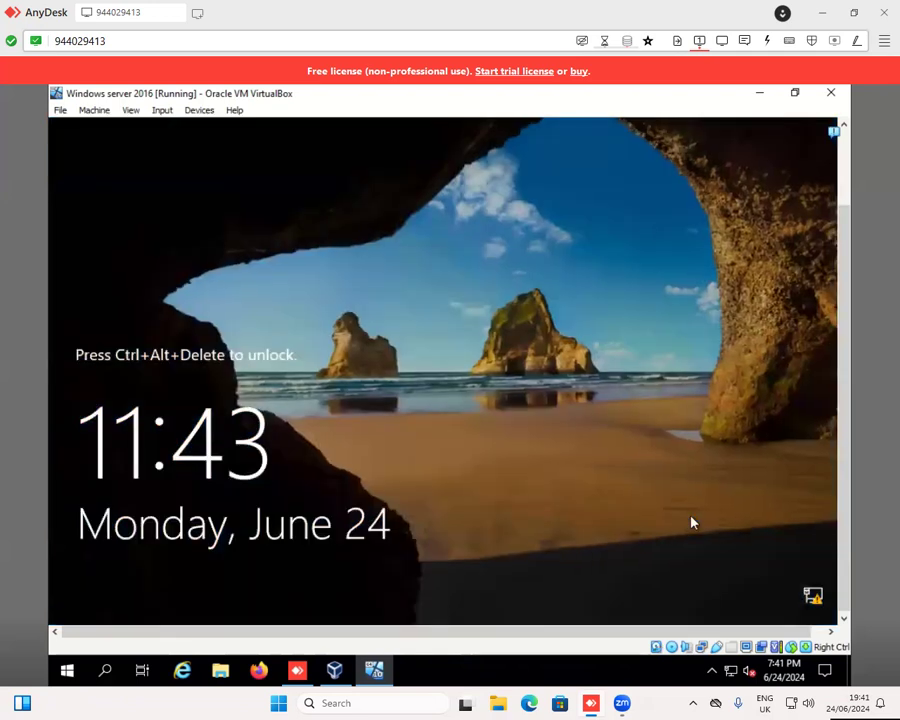
{"action": "left_click", "coordinate": [160, 111]}
{"action": "mouse_move", "coordinate": [197, 135]}
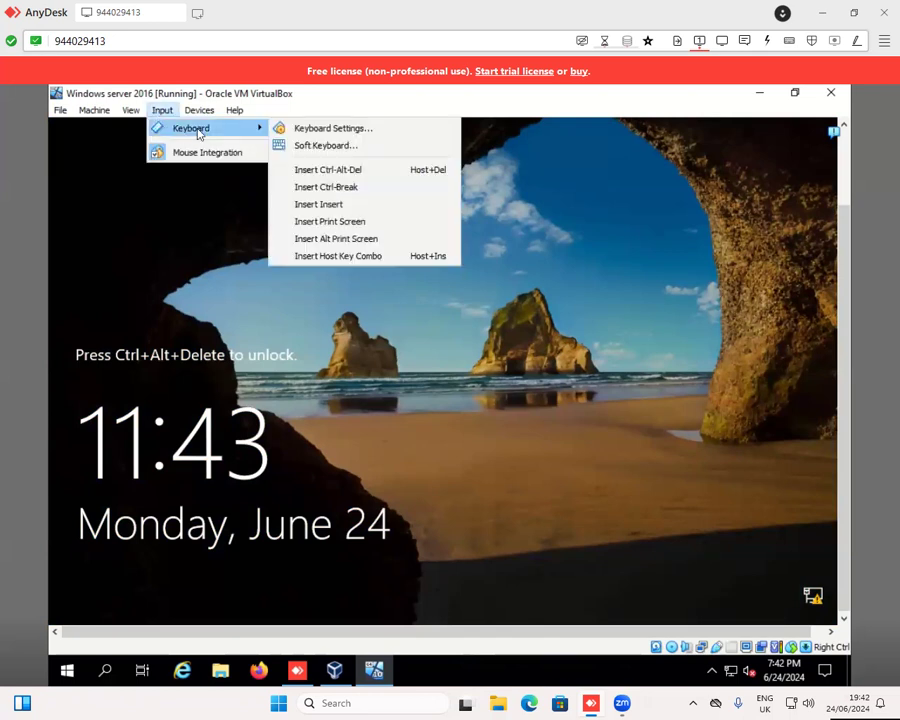
{"action": "left_click", "coordinate": [311, 172]}
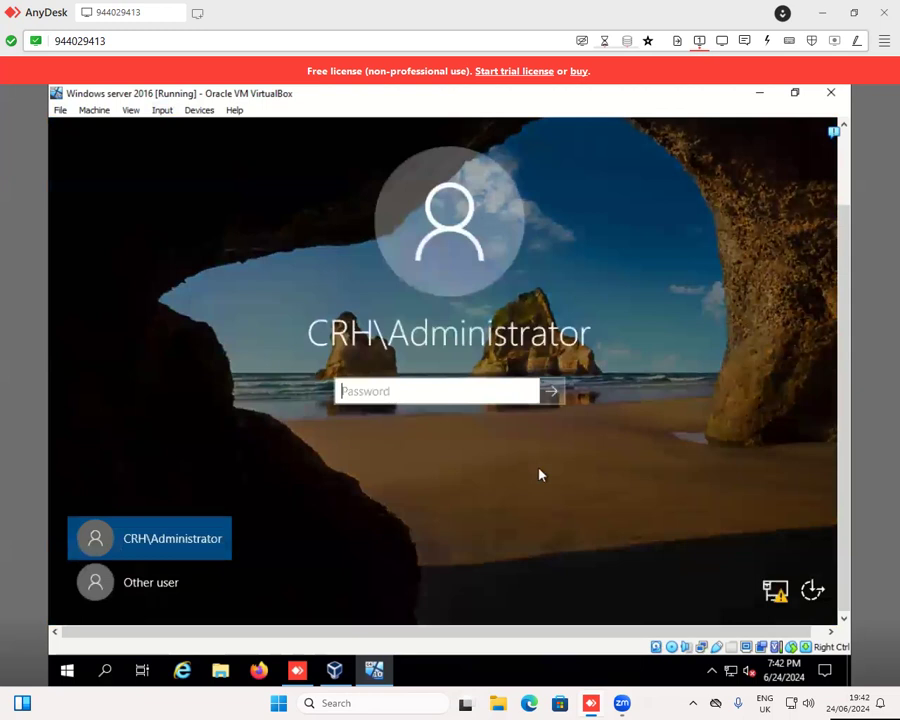
{"action": "type", "text": "••••••••••••"}
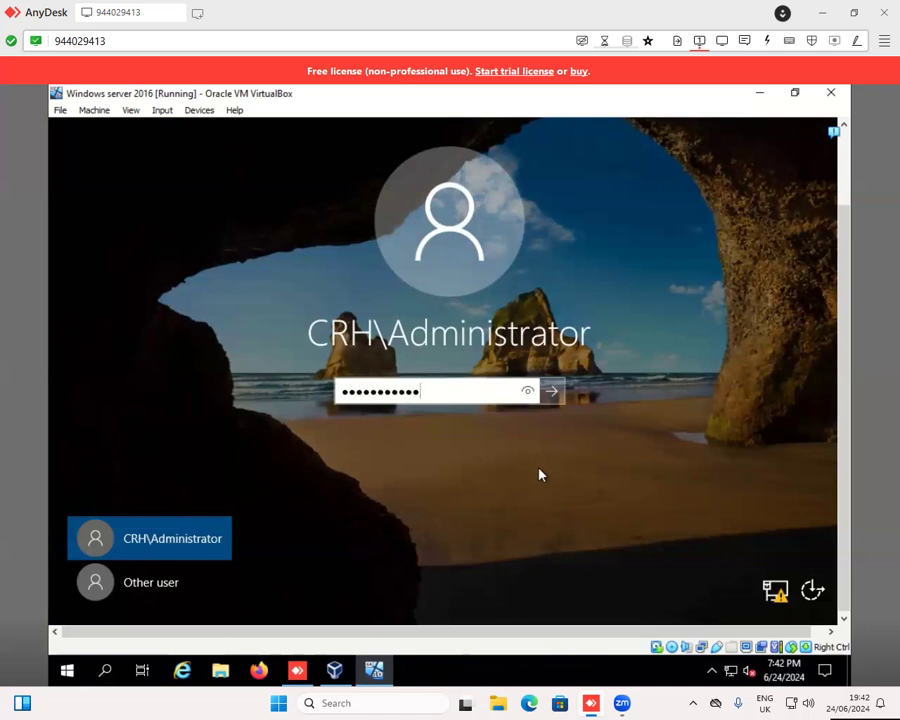
{"action": "key", "text": "Return"}
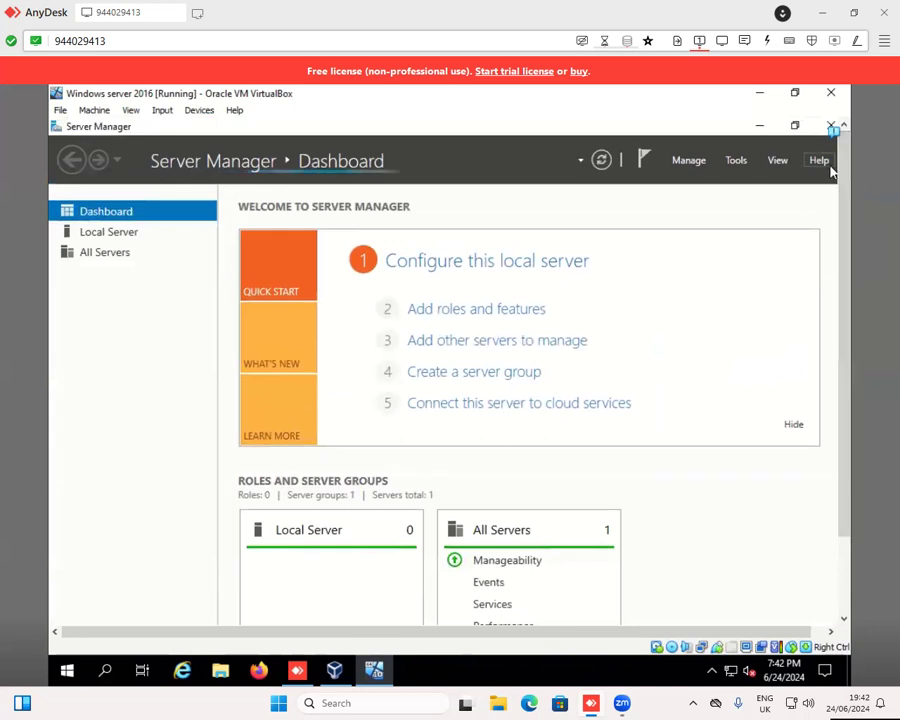
- Minimize Server Manager, open Active Directory Users and Computers from the administrative tools, and clear the tools folder window away
{"action": "left_click", "coordinate": [757, 127]}
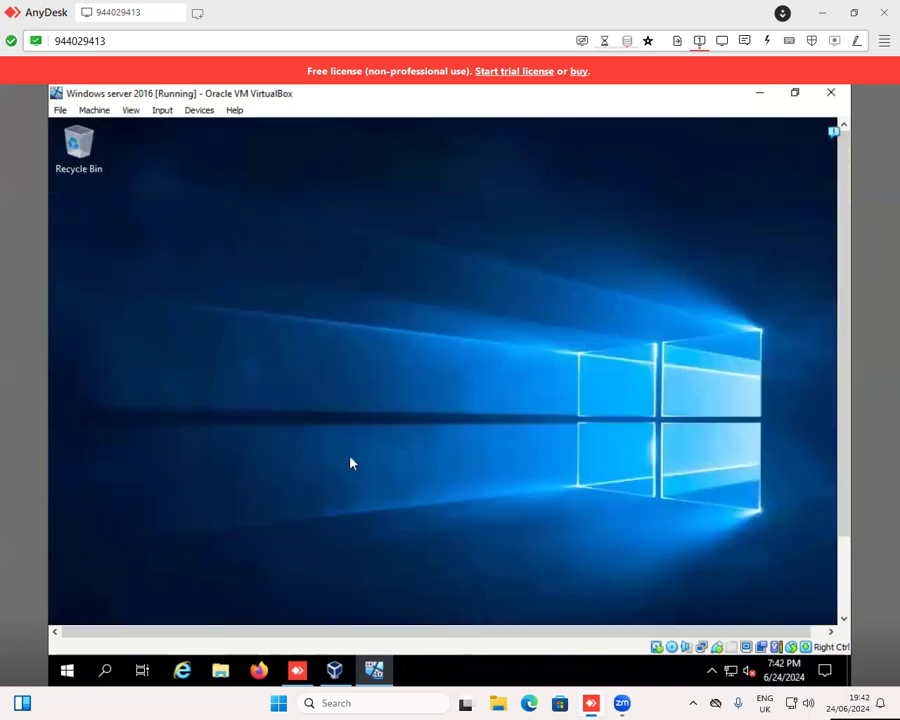
{"action": "left_click_drag", "start_coordinate": [842, 462], "coordinate": [846, 600]}
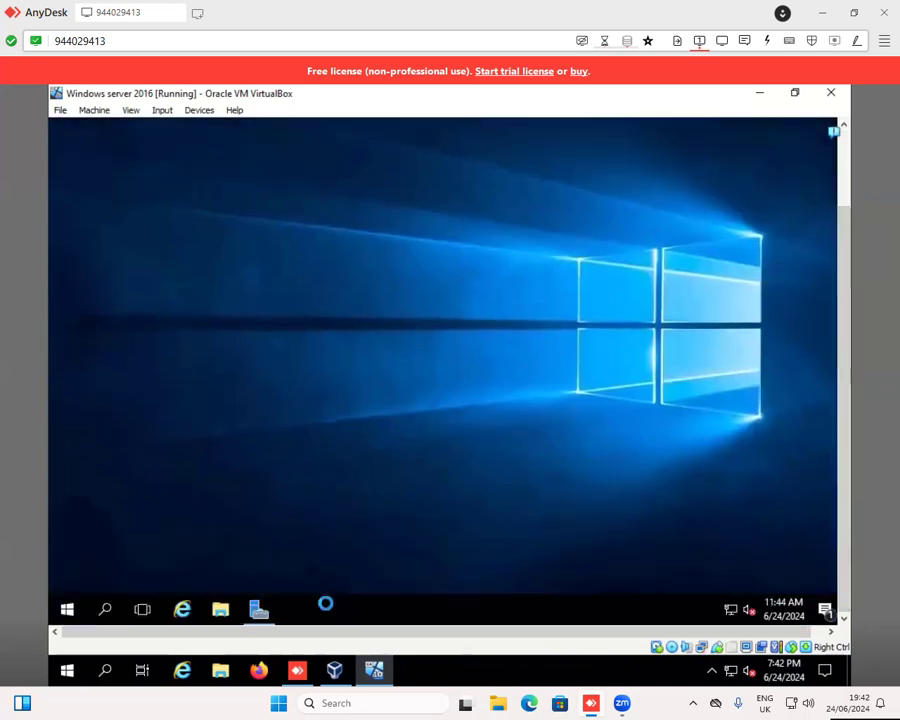
{"action": "left_click", "coordinate": [67, 610]}
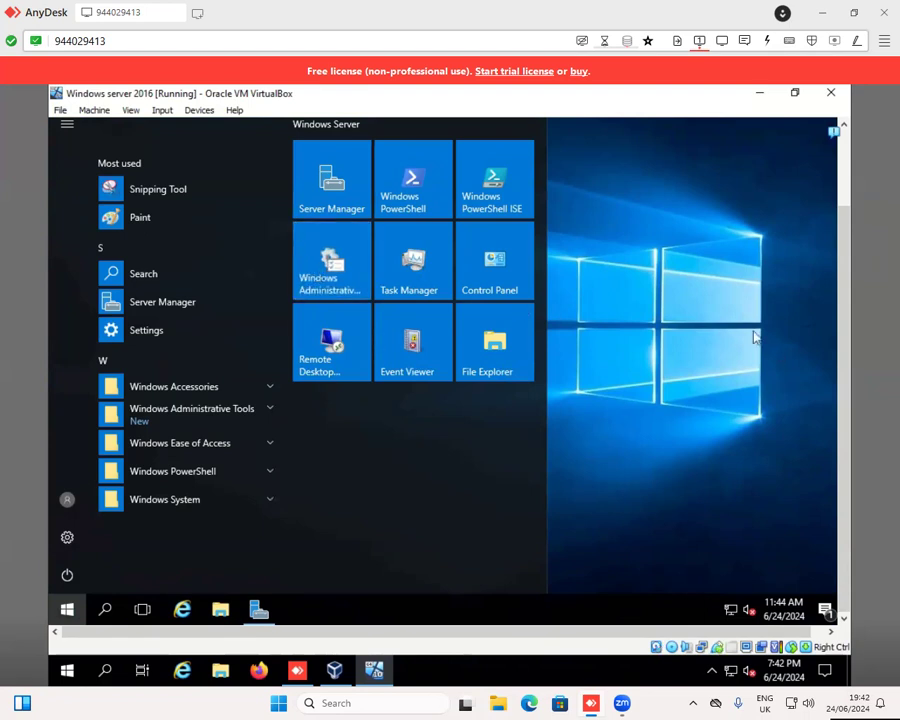
{"action": "left_click", "coordinate": [670, 318]}
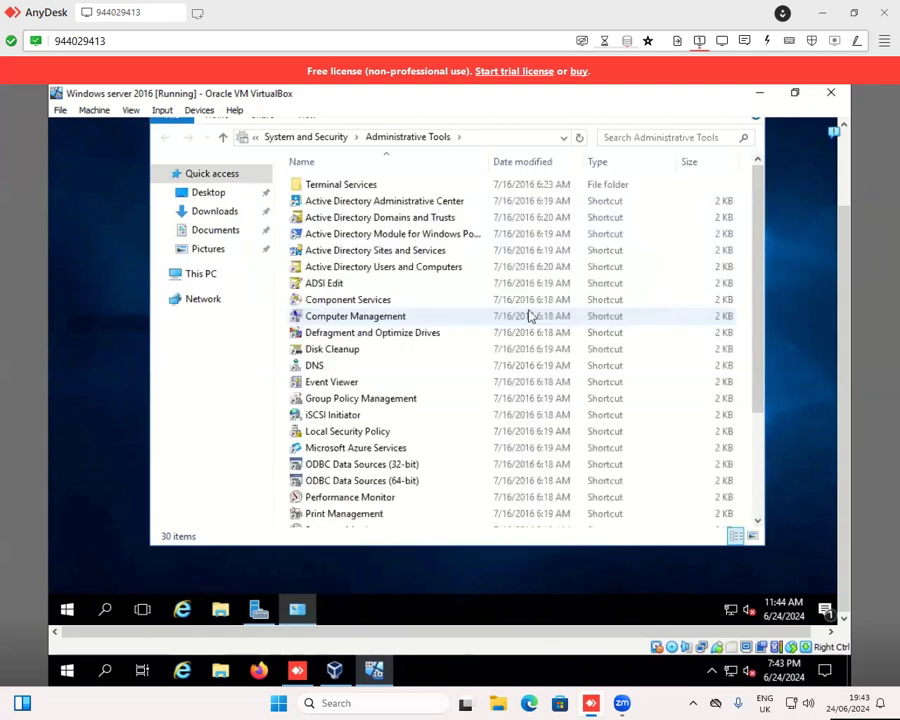
{"action": "left_click", "coordinate": [294, 271]}
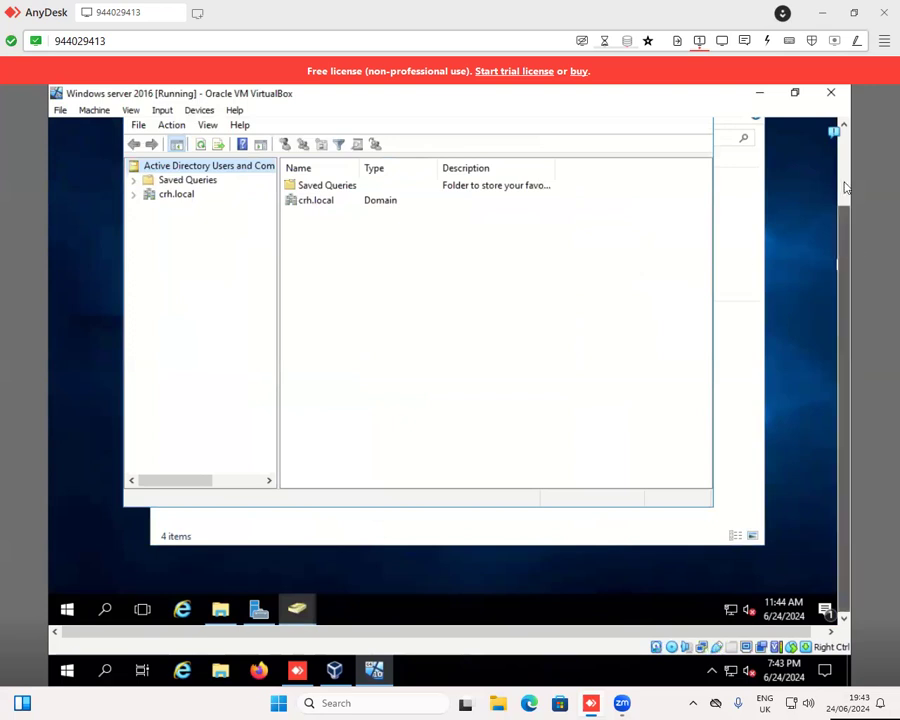
{"action": "scroll", "coordinate": [848, 243], "scroll_direction": "up", "scroll_amount": 2}
{"action": "left_click", "coordinate": [747, 176]}
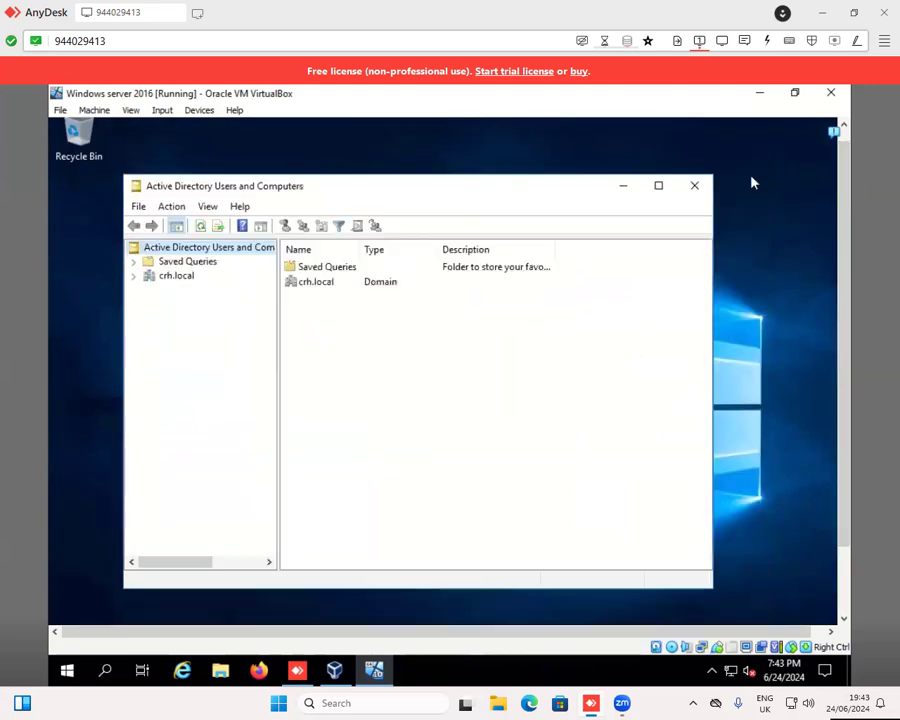
- Expand the crh.local domain and start creating a new user object in its Users container
{"action": "left_click", "coordinate": [136, 279]}
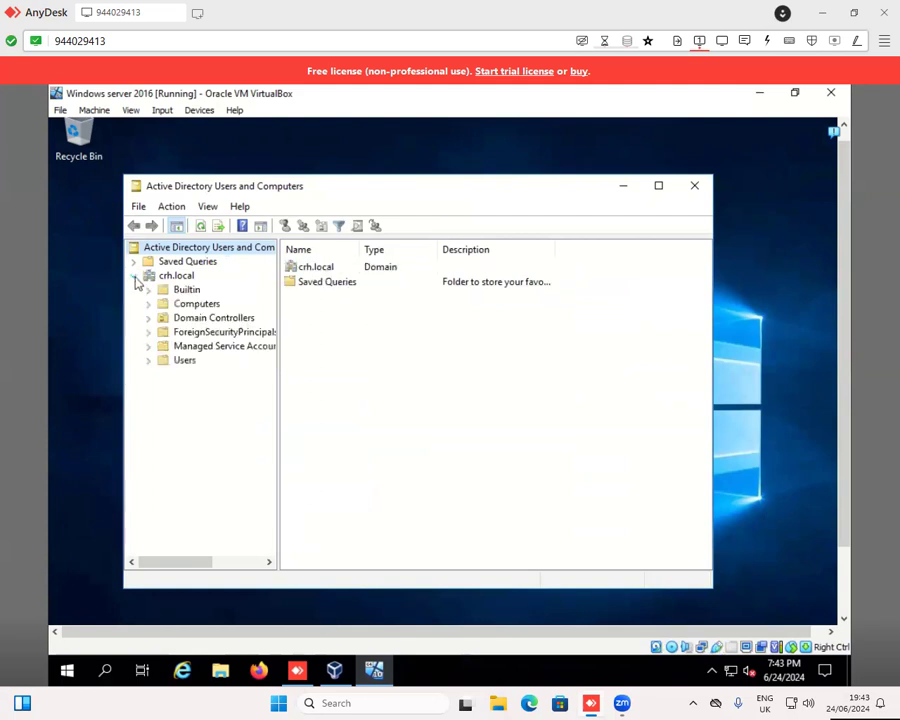
{"action": "left_click", "coordinate": [182, 360]}
{"action": "right_click", "coordinate": [180, 360]}
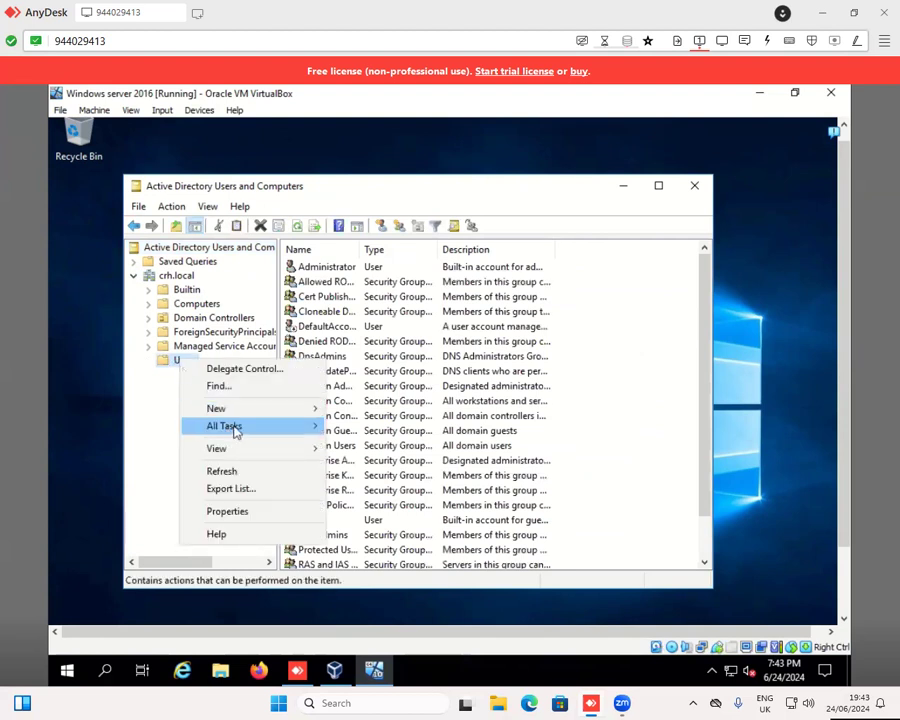
{"action": "mouse_move", "coordinate": [245, 416]}
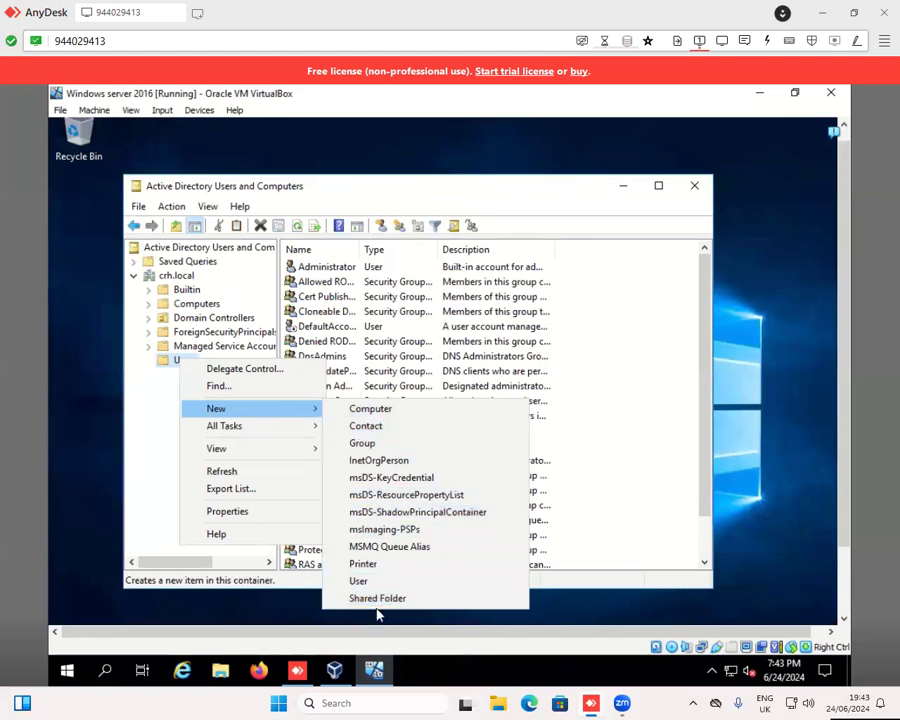
{"action": "left_click", "coordinate": [360, 581]}
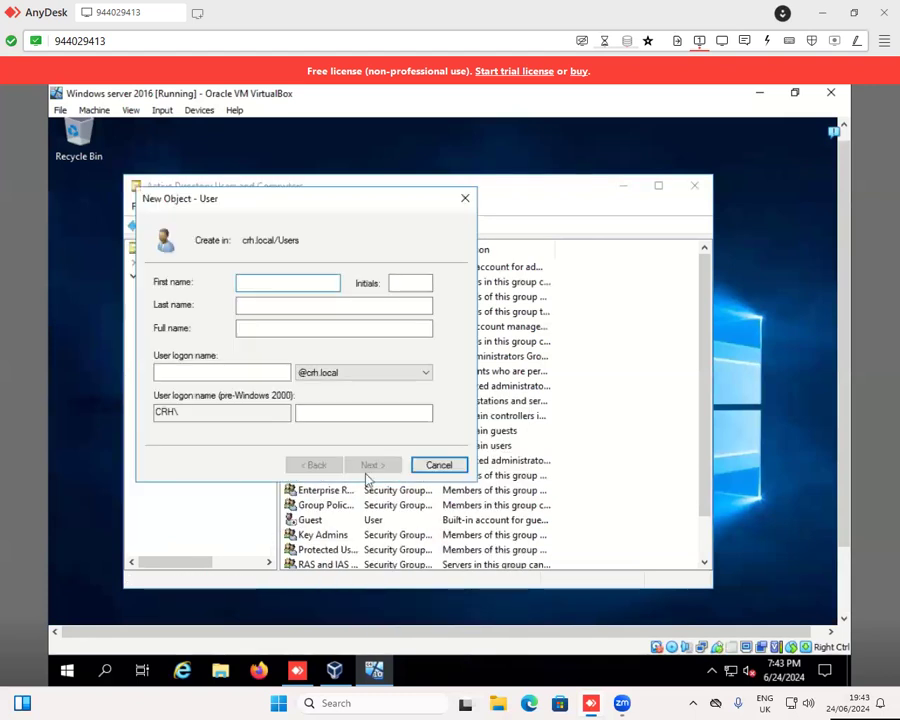
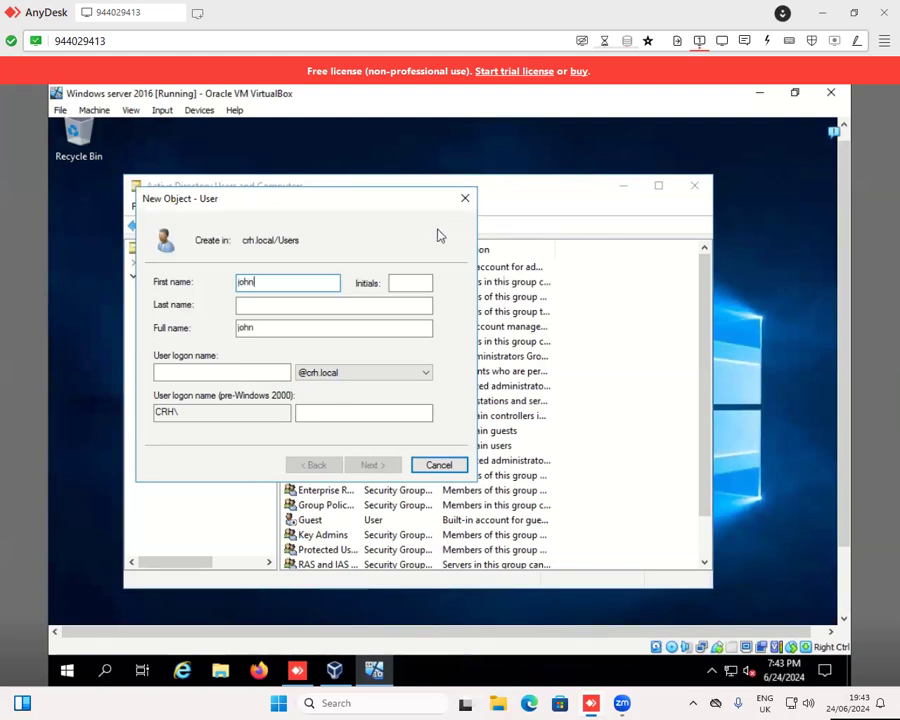
- Enter the new user's first name, last name and logon name in the crh.local domain, and continue to the password settings
{"action": "left_click", "coordinate": [325, 311]}
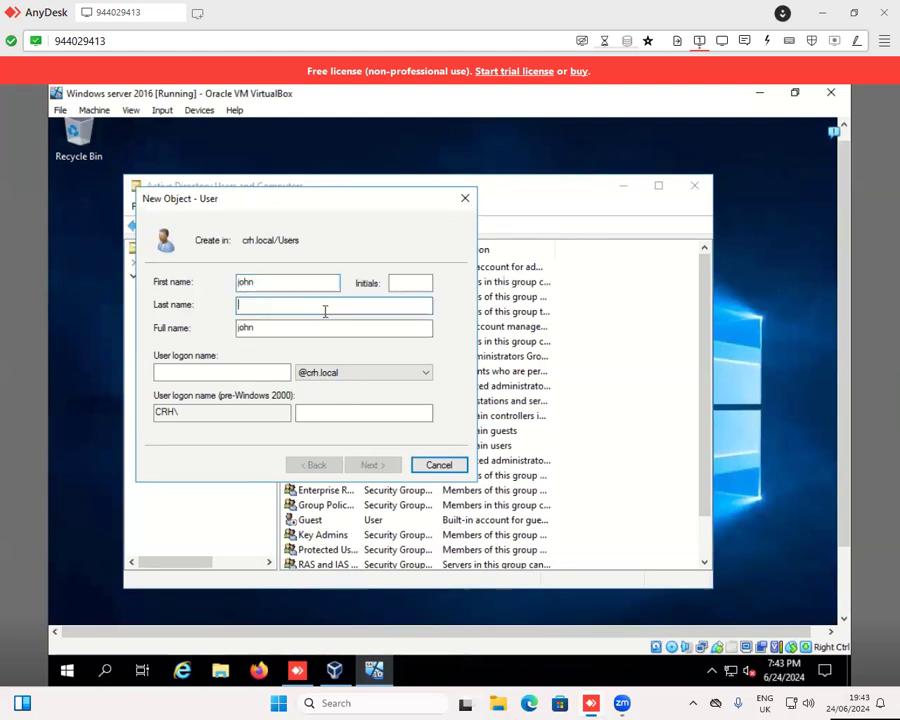
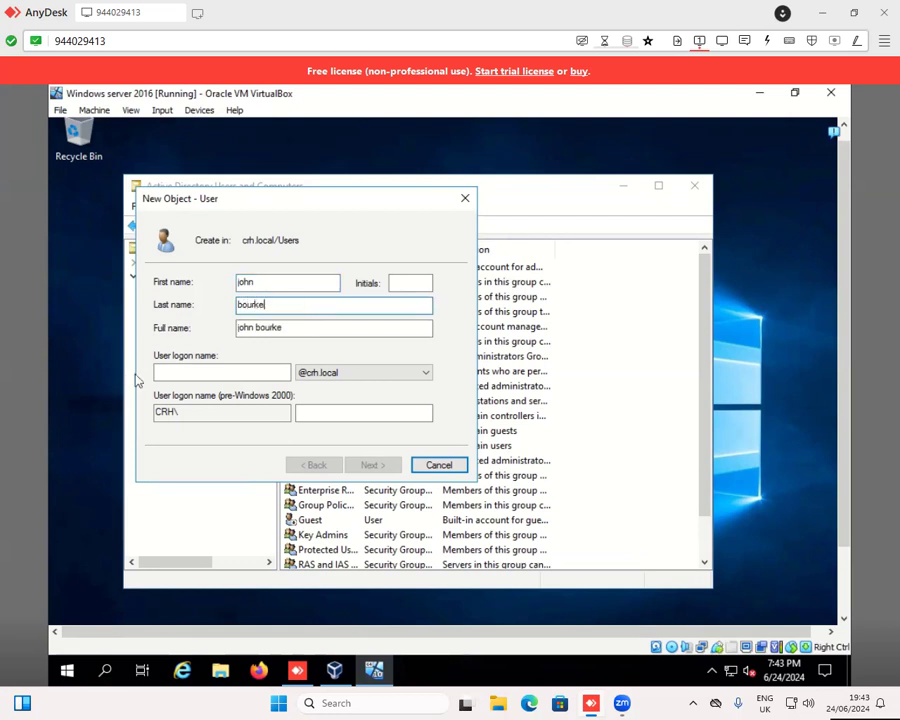
{"action": "left_click", "coordinate": [171, 374]}
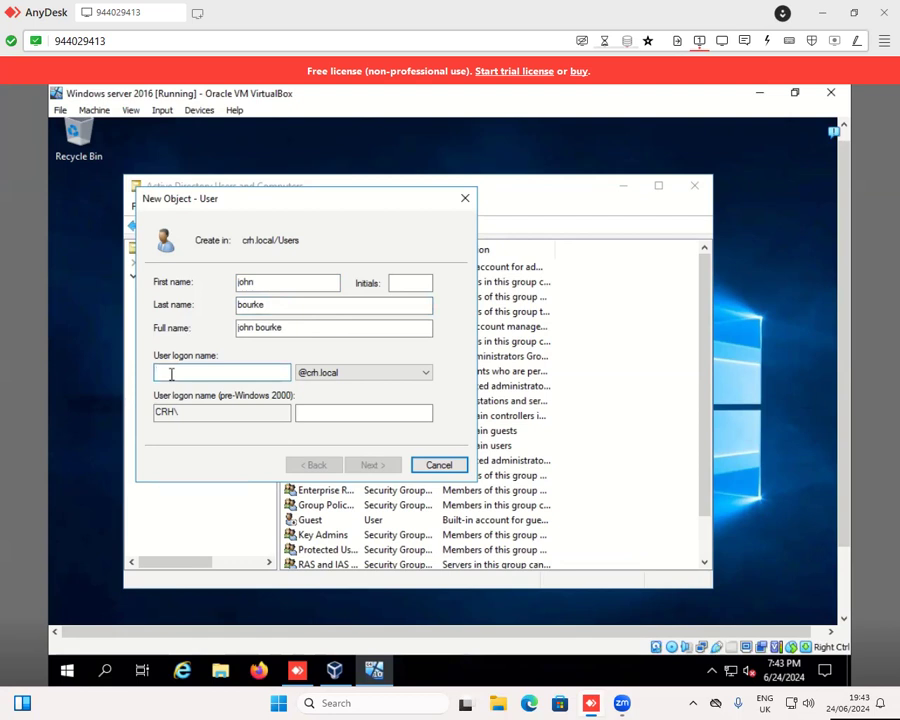
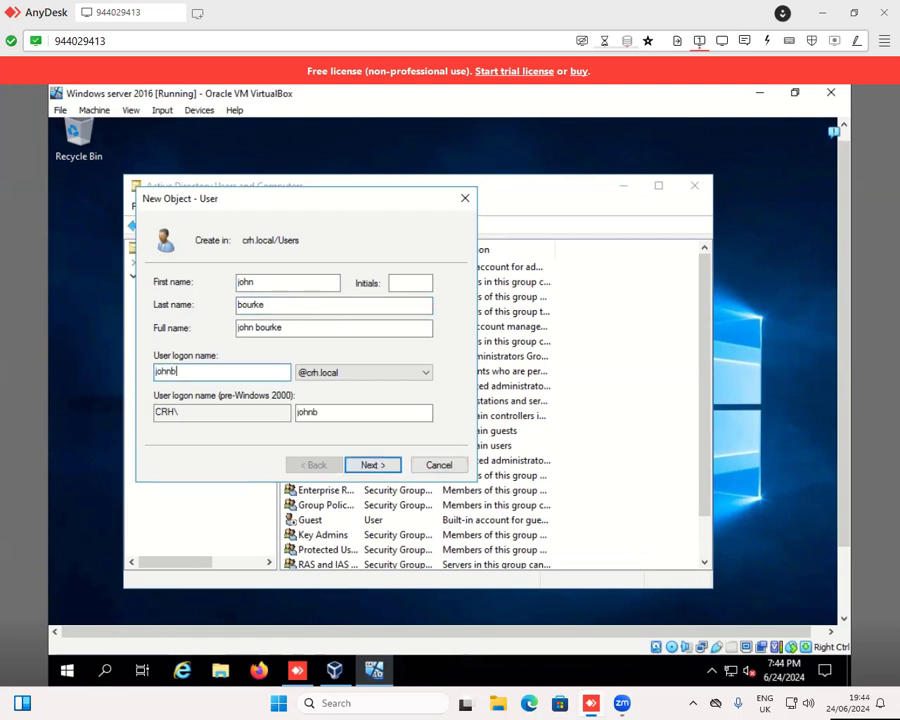
{"action": "left_click", "coordinate": [386, 468]}
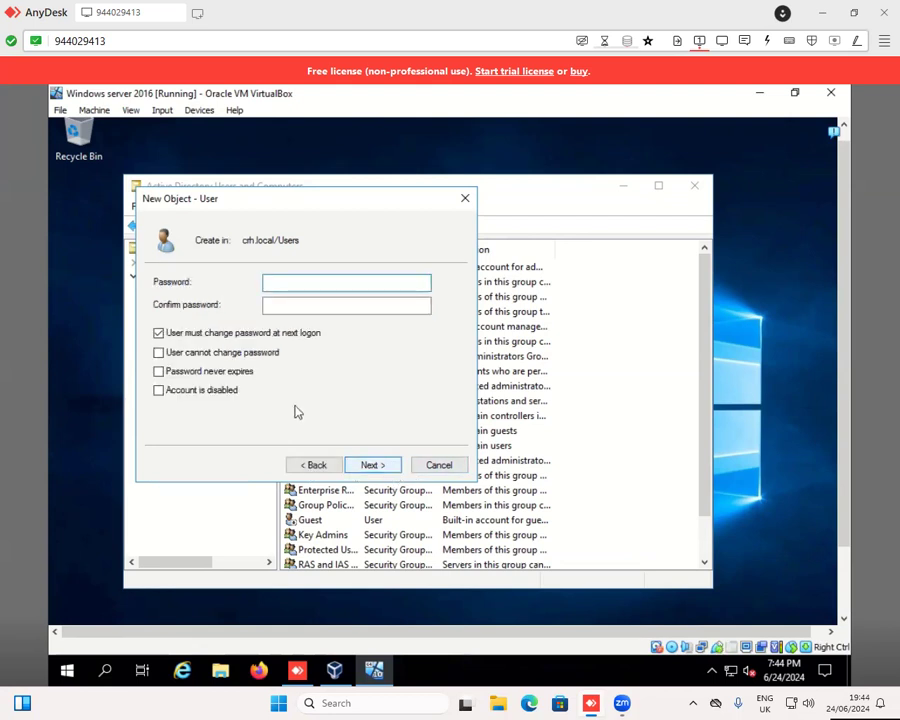
- Turn off the requirement to change the password at next logon, and enter and confirm the new user's account password
{"action": "left_click", "coordinate": [159, 333]}
{"action": "left_click", "coordinate": [297, 285]}
{"action": "type", "text": "**********"}
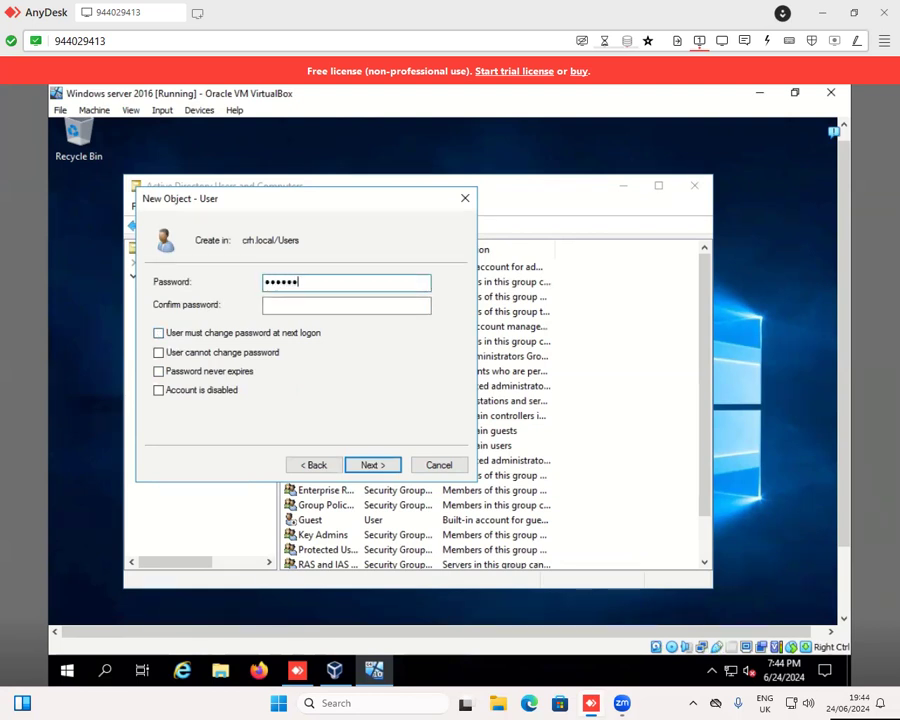
{"action": "type", "text": "**"}
{"action": "key", "text": "Tab"}
{"action": "type", "text": "********"}
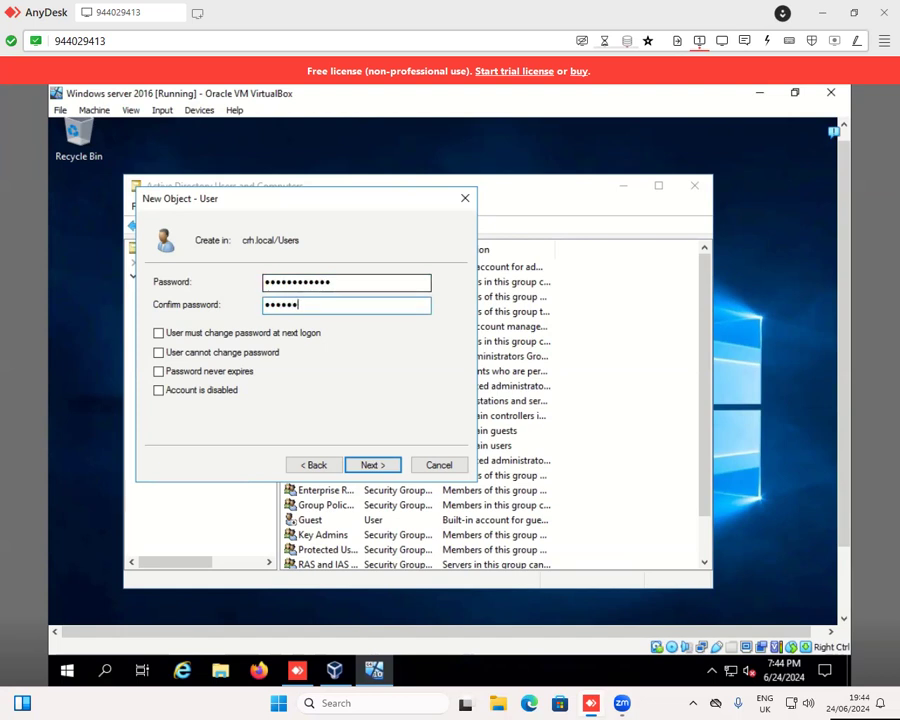
{"action": "type", "text": "*****"}
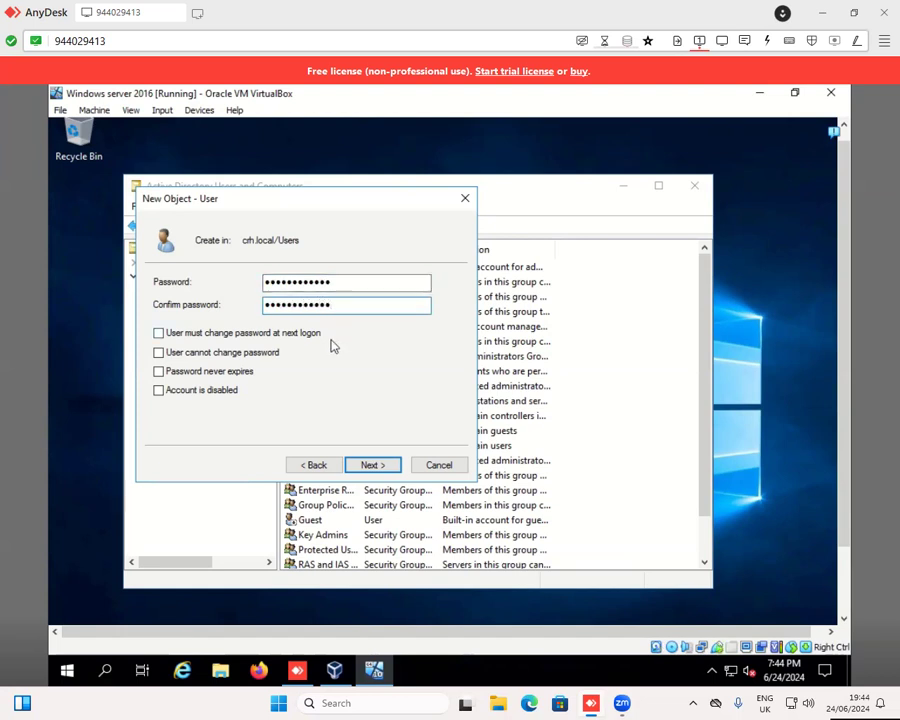
- Finish creating the user account and close Active Directory Users and Computers
{"action": "left_click", "coordinate": [370, 465]}
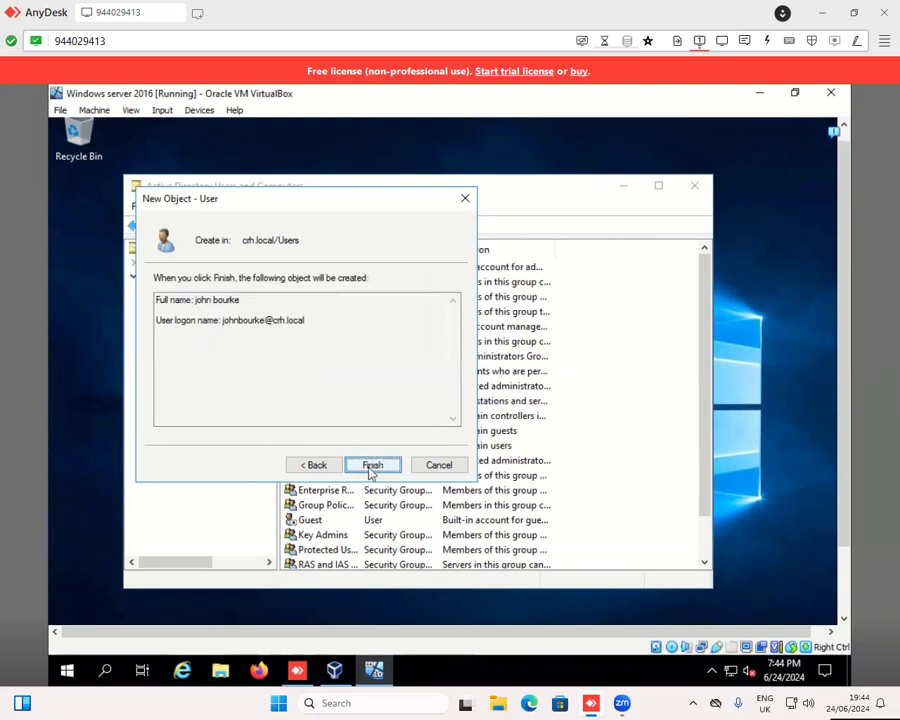
{"action": "left_click", "coordinate": [370, 466]}
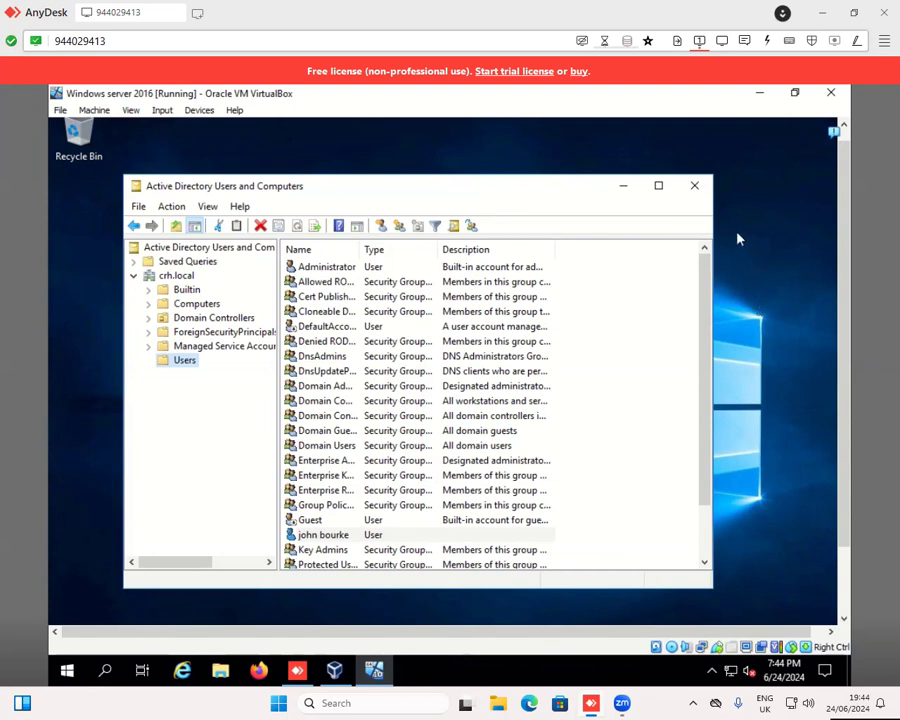
{"action": "left_click", "coordinate": [702, 194]}
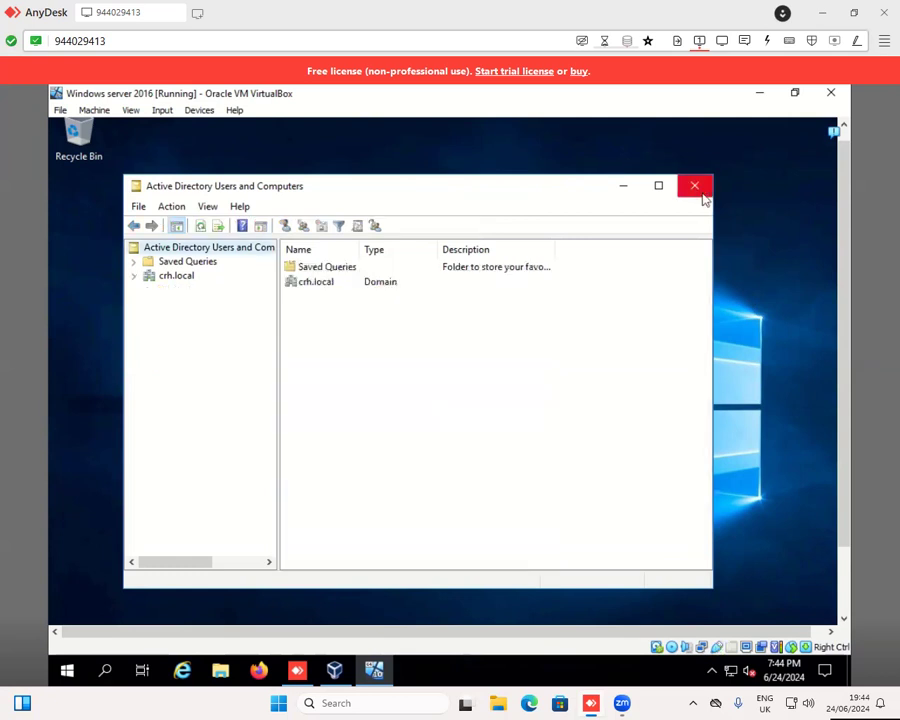